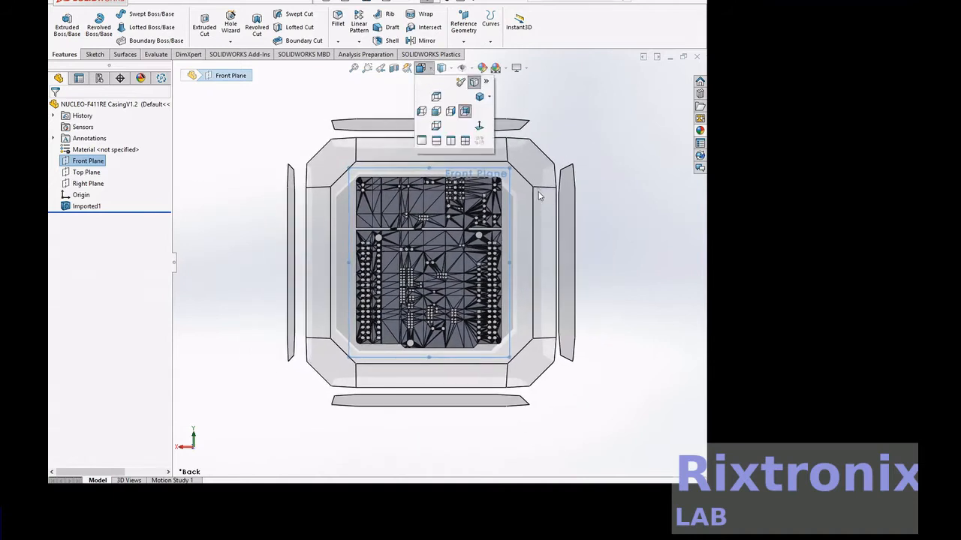
- Create a reference plane offset 30 mm from the Front Plane
{"action": "left_click", "coordinate": [572, 229]}
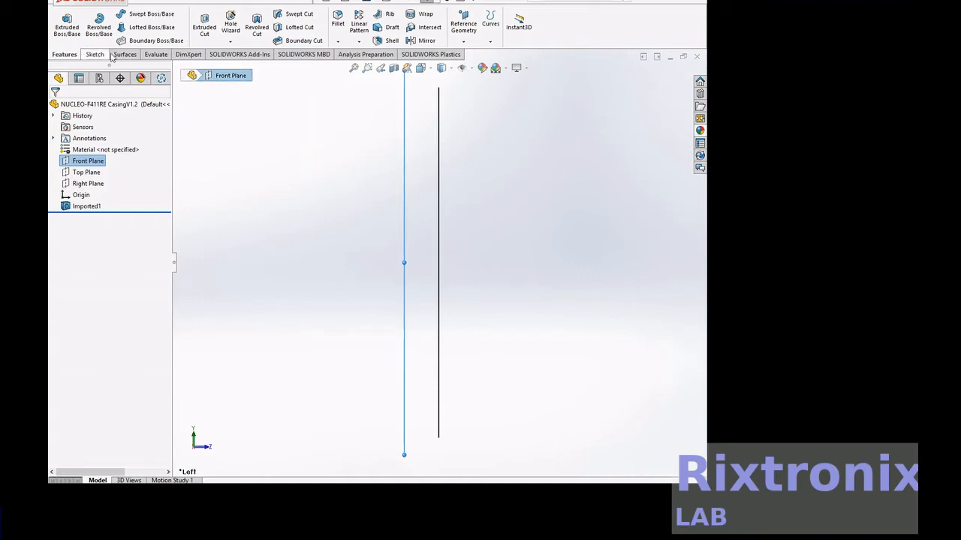
{"action": "left_click", "coordinate": [464, 41]}
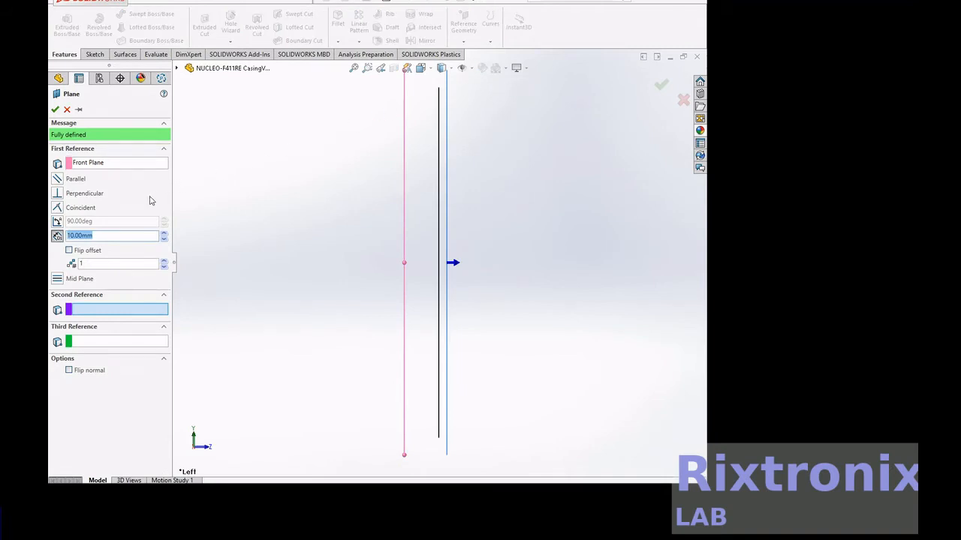
{"action": "left_click", "coordinate": [163, 234]}
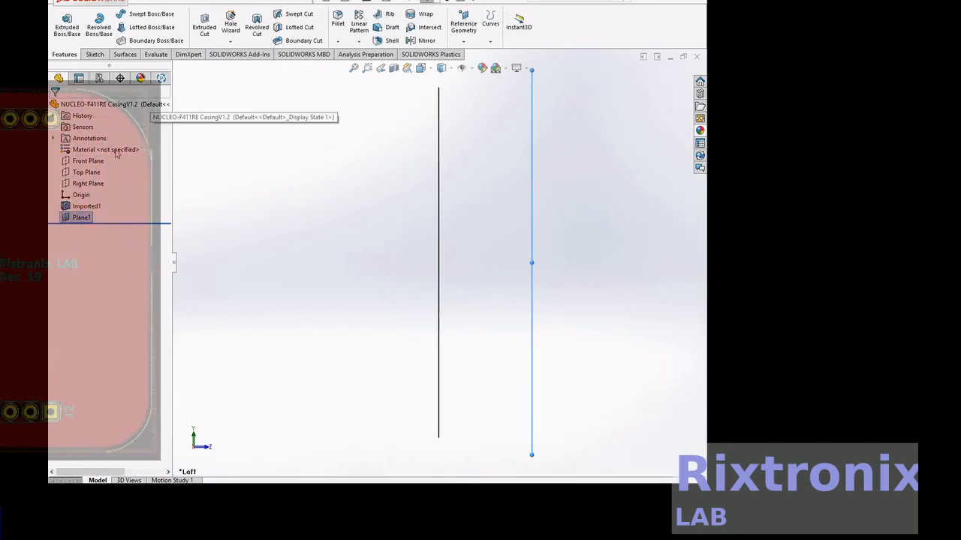
- Create a second reference plane offset 10 mm from the Front Plane, with the offset flipped to the opposite side
{"action": "left_click", "coordinate": [88, 161]}
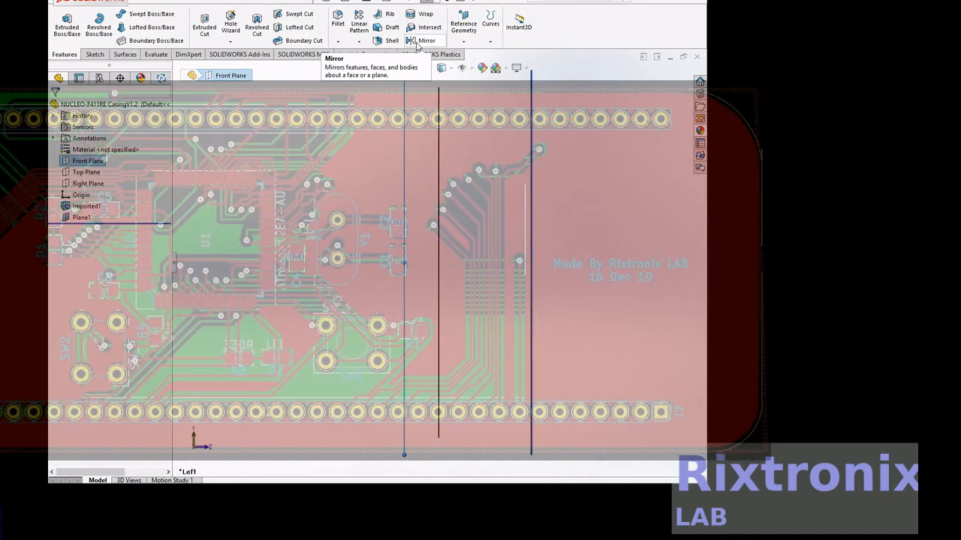
{"action": "left_click", "coordinate": [463, 41]}
{"action": "left_click", "coordinate": [469, 58]}
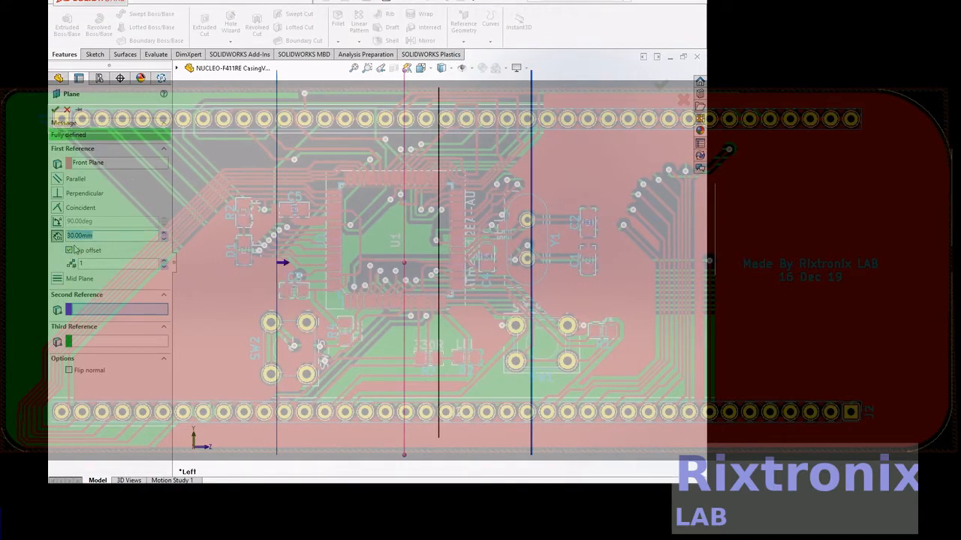
{"action": "left_click", "coordinate": [163, 240]}
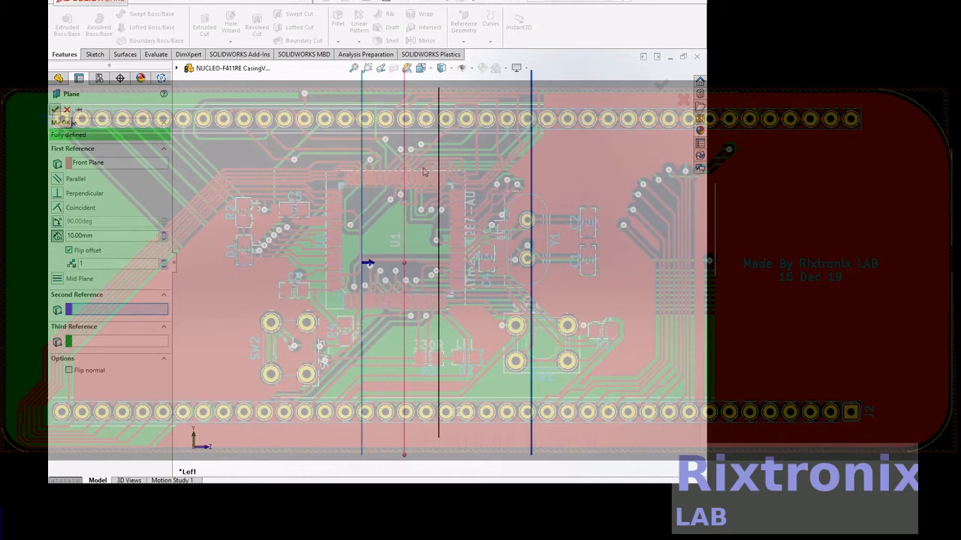
{"action": "key", "text": "Return"}
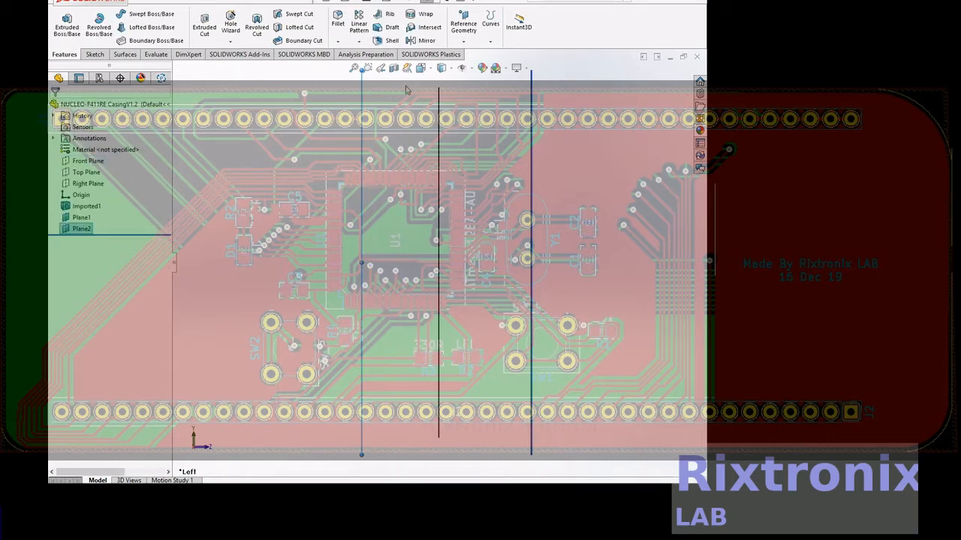
- View Plane2 face-on and enlarge its border on all four sides, well beyond the circuit board outline
{"action": "right_click", "coordinate": [87, 231]}
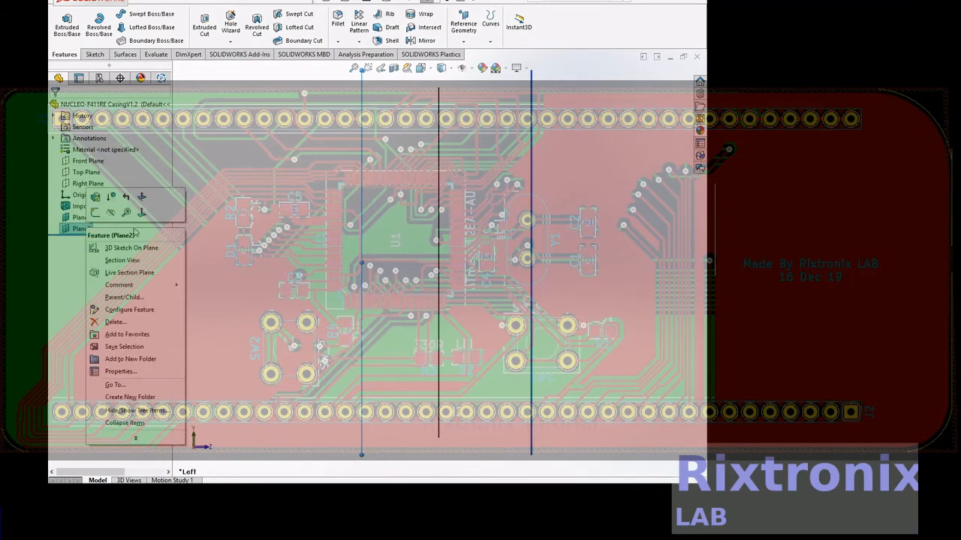
{"action": "left_click", "coordinate": [140, 215]}
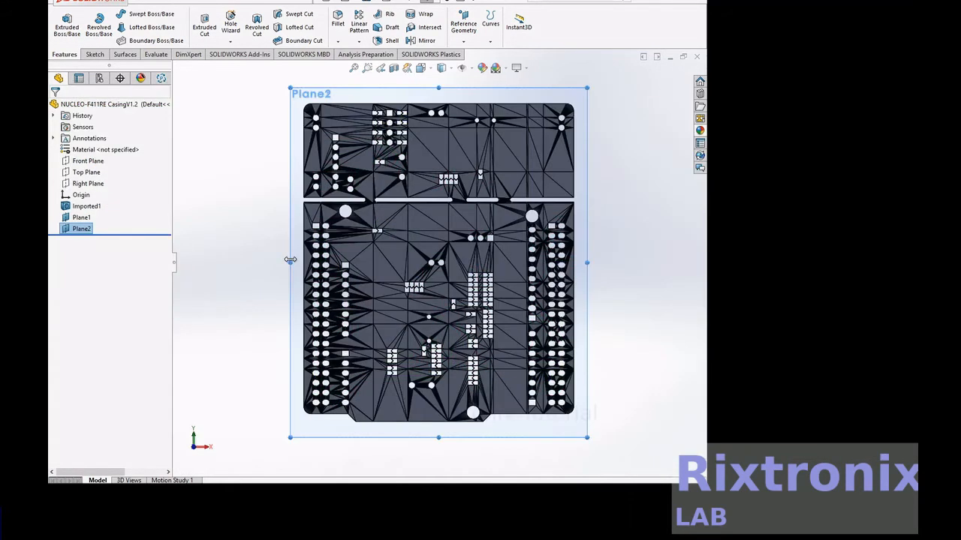
{"action": "left_click_drag", "start_coordinate": [289, 260], "coordinate": [240, 256]}
{"action": "left_click_drag", "start_coordinate": [587, 263], "coordinate": [646, 262]}
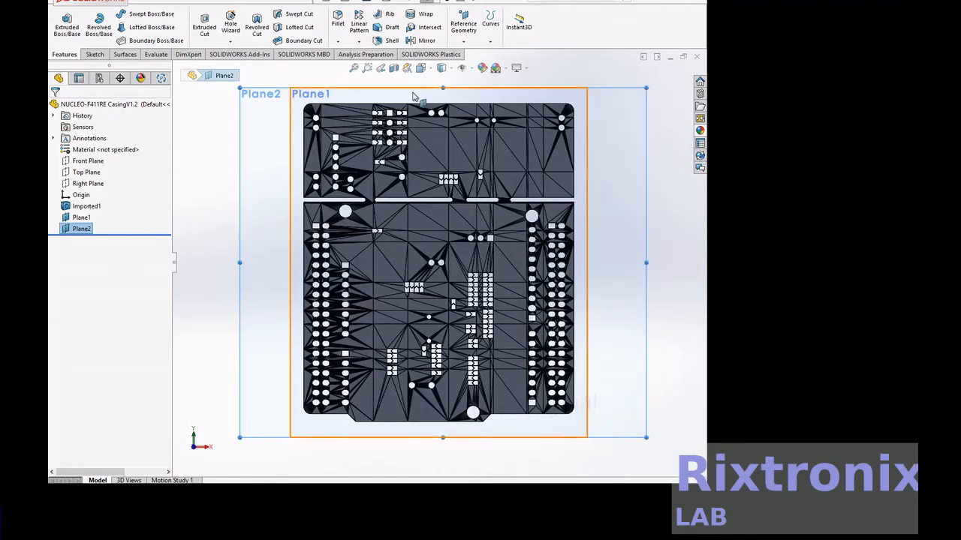
{"action": "left_click_drag", "start_coordinate": [443, 86], "coordinate": [443, 73]}
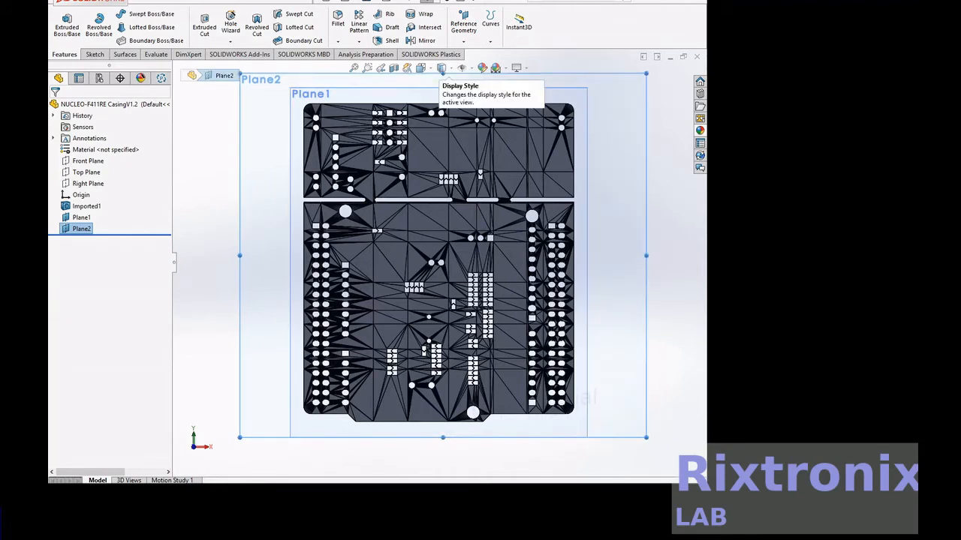
{"action": "left_click_drag", "start_coordinate": [441, 437], "coordinate": [442, 481]}
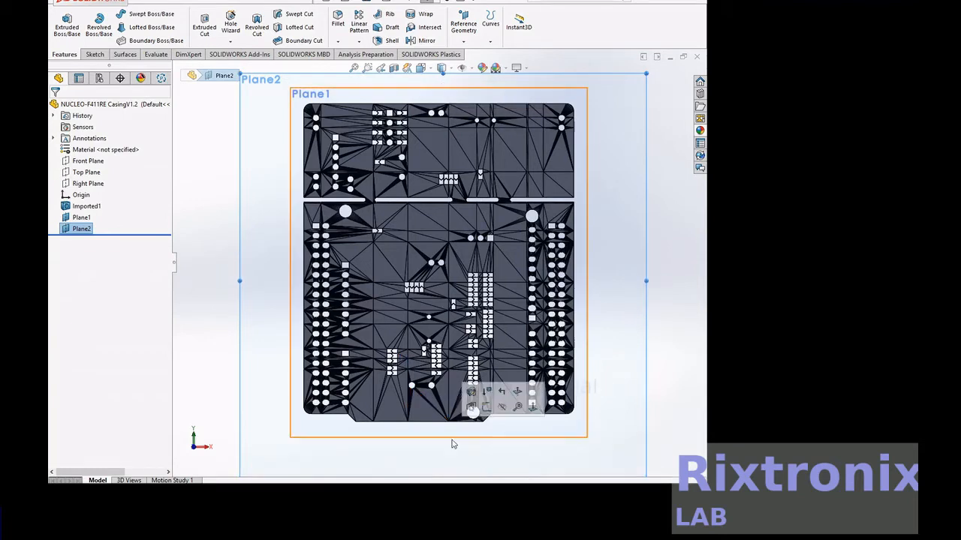
{"action": "key", "text": "z"}
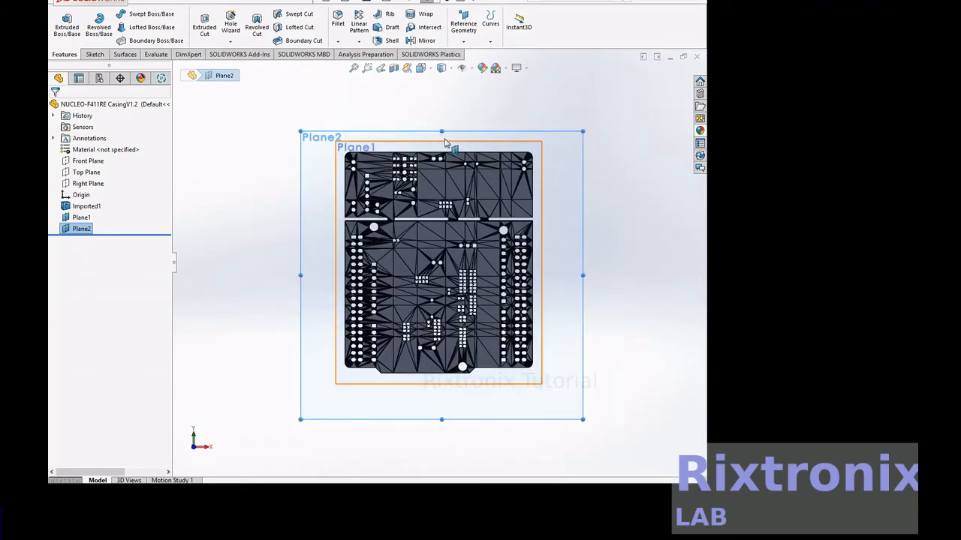
{"action": "left_click_drag", "start_coordinate": [441, 132], "coordinate": [443, 99]}
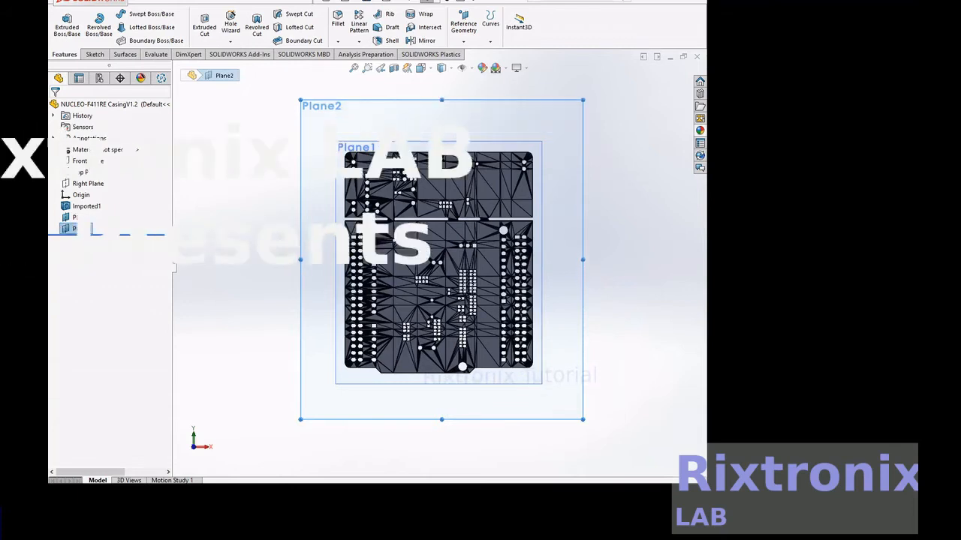
- Sketch a closed rectangle of lines on Plane2 around the circuit board, about 88 mm wide and 104 mm high
{"action": "left_click", "coordinate": [99, 57]}
{"action": "left_click", "coordinate": [117, 17]}
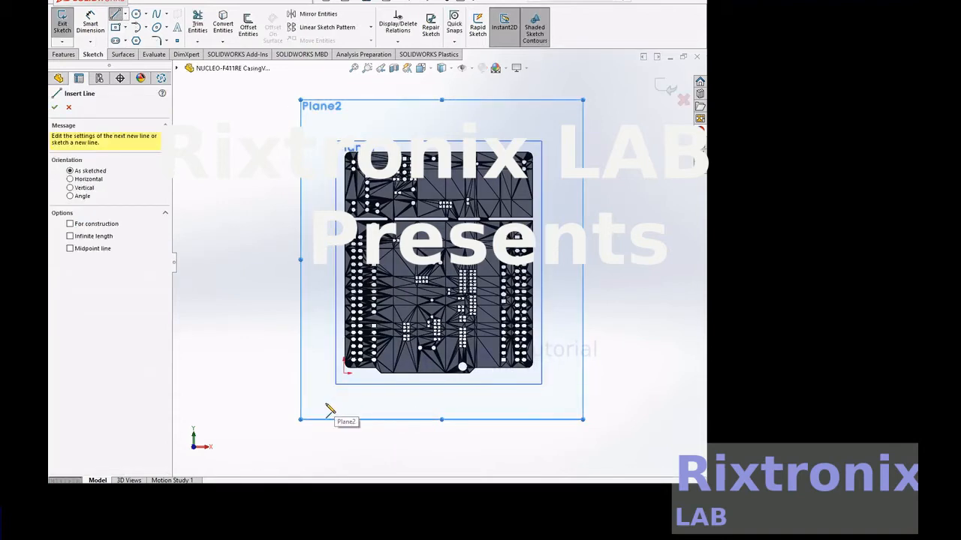
{"action": "left_click", "coordinate": [326, 405]}
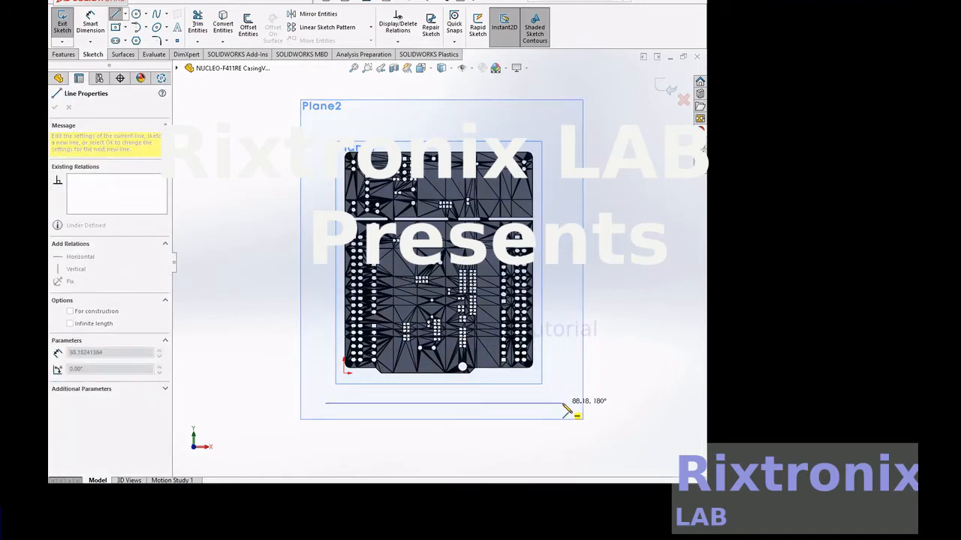
{"action": "left_click", "coordinate": [562, 404]}
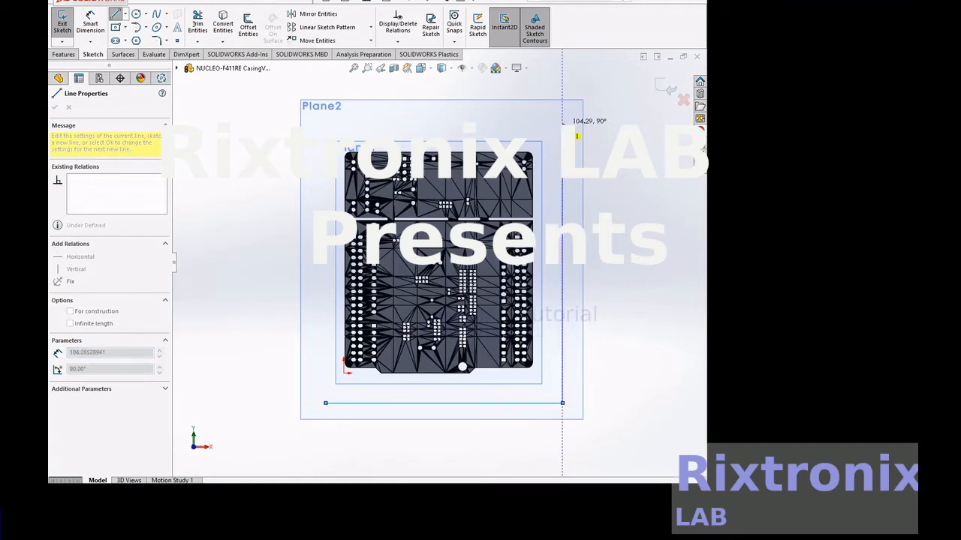
{"action": "left_click", "coordinate": [562, 123]}
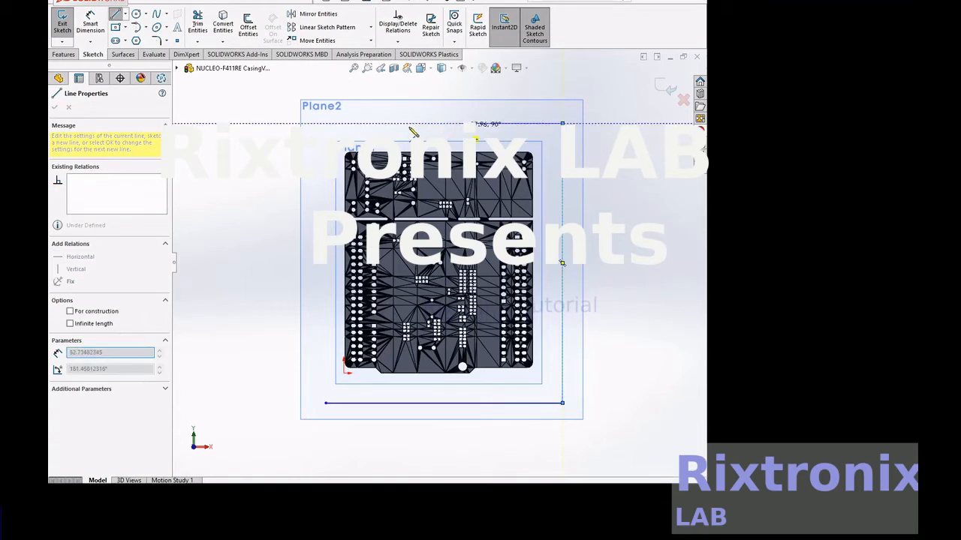
{"action": "left_click", "coordinate": [325, 123]}
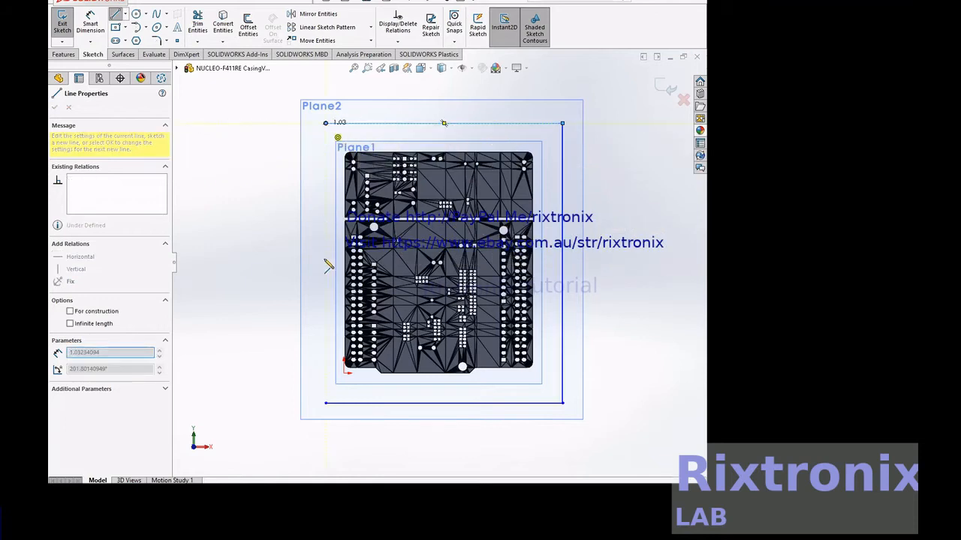
{"action": "left_click", "coordinate": [325, 403]}
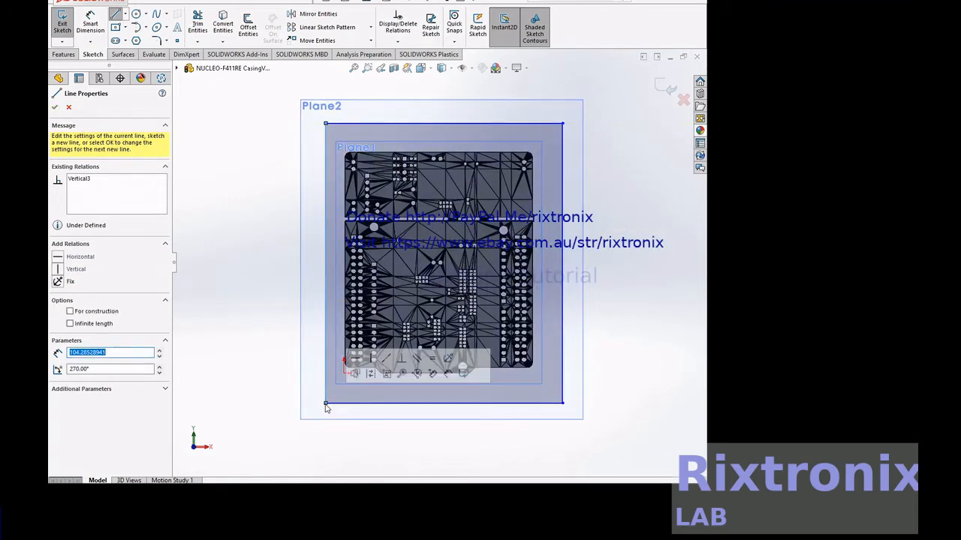
{"action": "key", "text": "Escape"}
{"action": "key", "text": "Escape"}
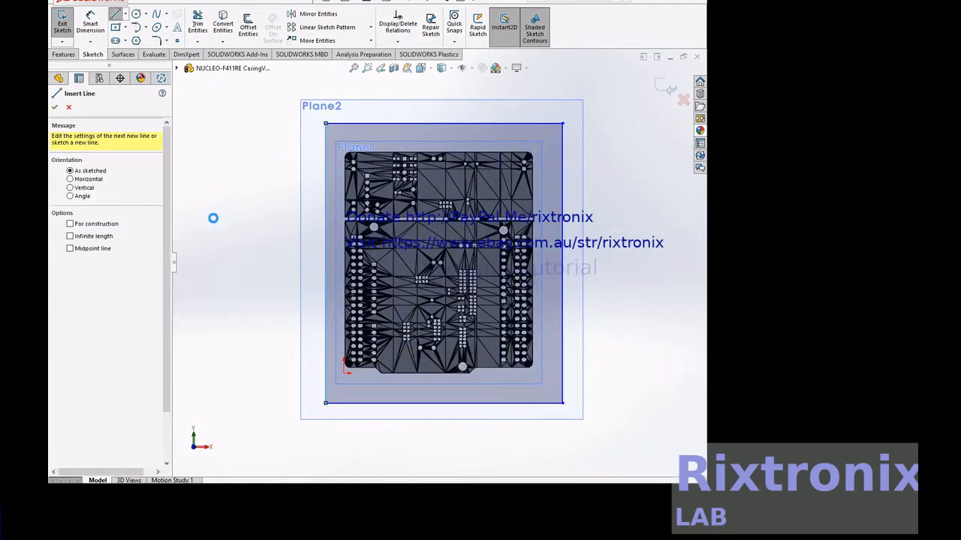
- Round all four corners of the rectangle with 3 mm sketch fillets and exit the sketch
{"action": "left_click", "coordinate": [157, 41]}
{"action": "left_click", "coordinate": [325, 123]}
{"action": "double_click", "coordinate": [82, 206]}
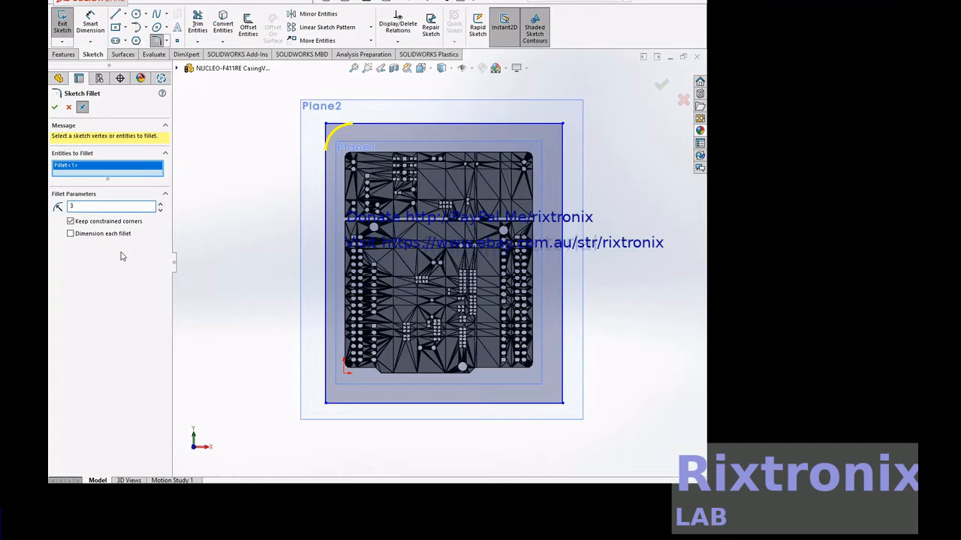
{"action": "left_click", "coordinate": [561, 124]}
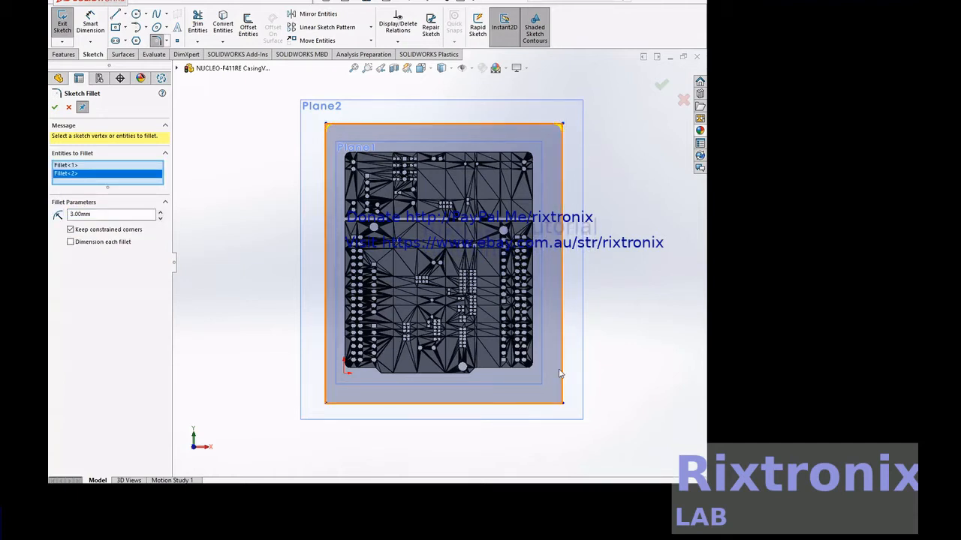
{"action": "left_click", "coordinate": [561, 403]}
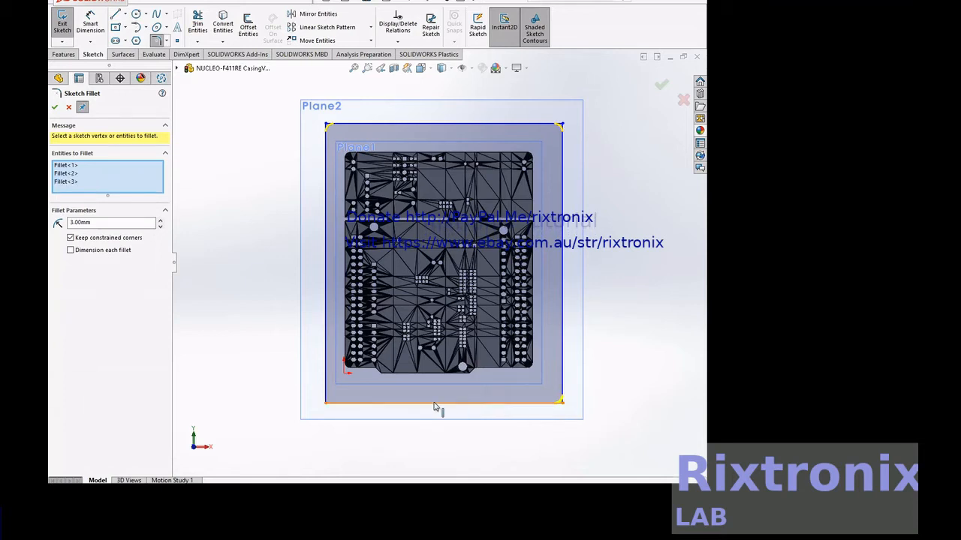
{"action": "left_click", "coordinate": [327, 401]}
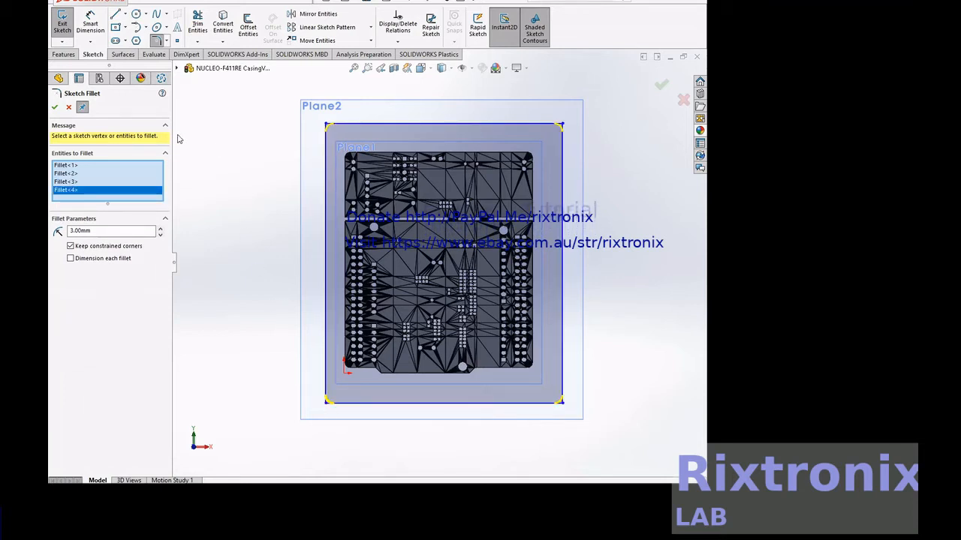
{"action": "left_click", "coordinate": [54, 107]}
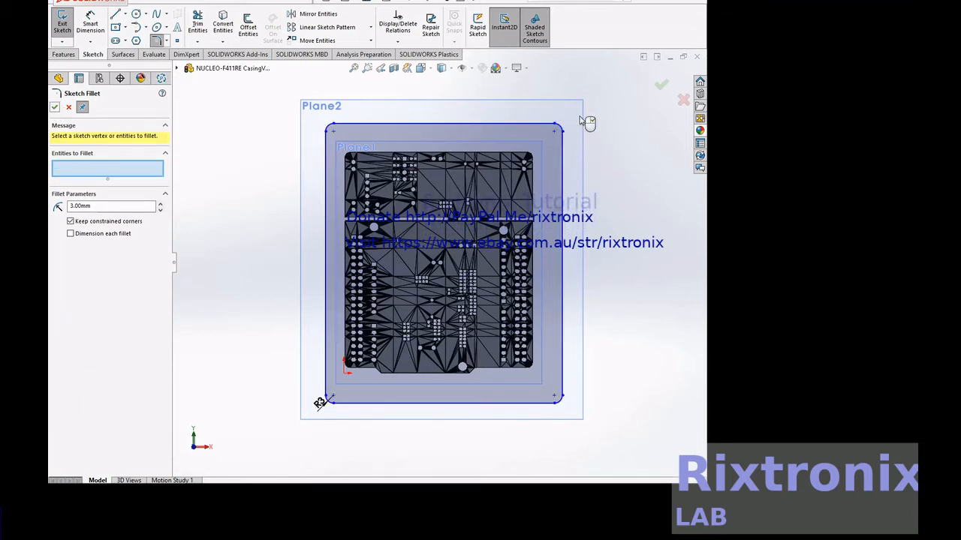
{"action": "left_click", "coordinate": [54, 21]}
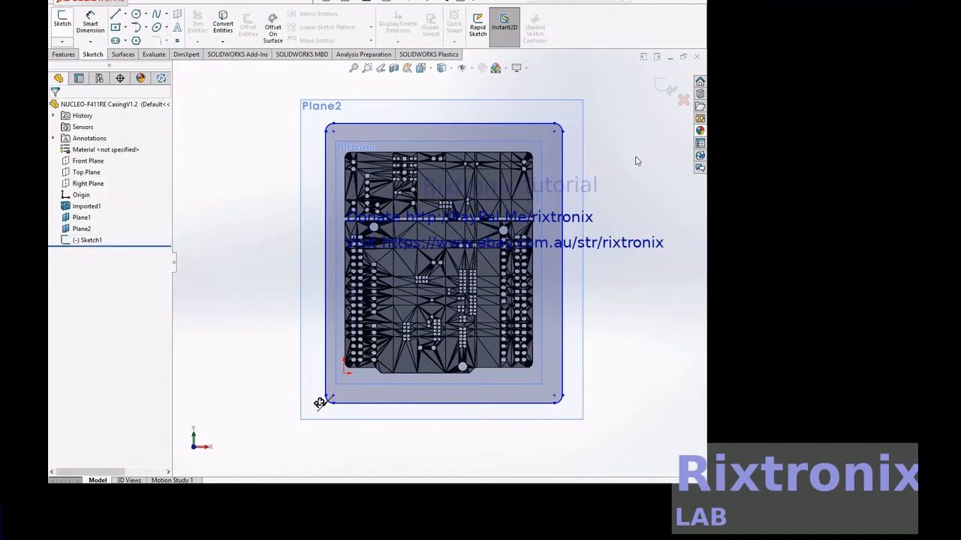
- Save the part and copy the rounded rectangle sketch, Sketch1
{"action": "left_click", "coordinate": [150, 3]}
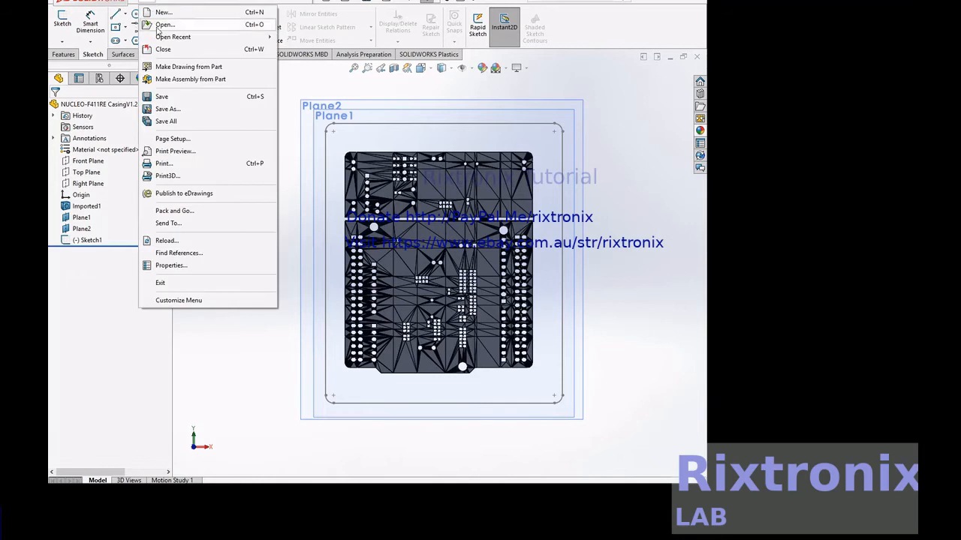
{"action": "left_click", "coordinate": [156, 96]}
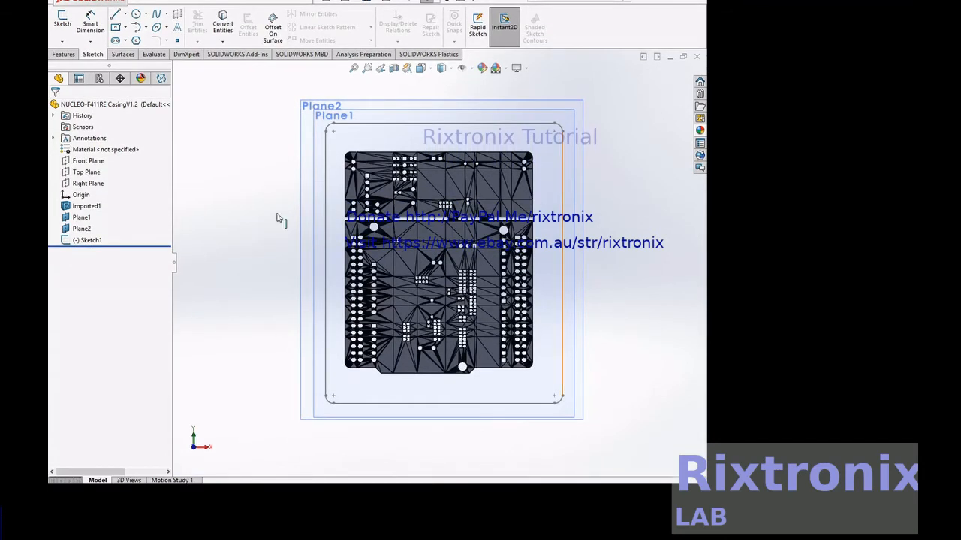
{"action": "left_click", "coordinate": [97, 241]}
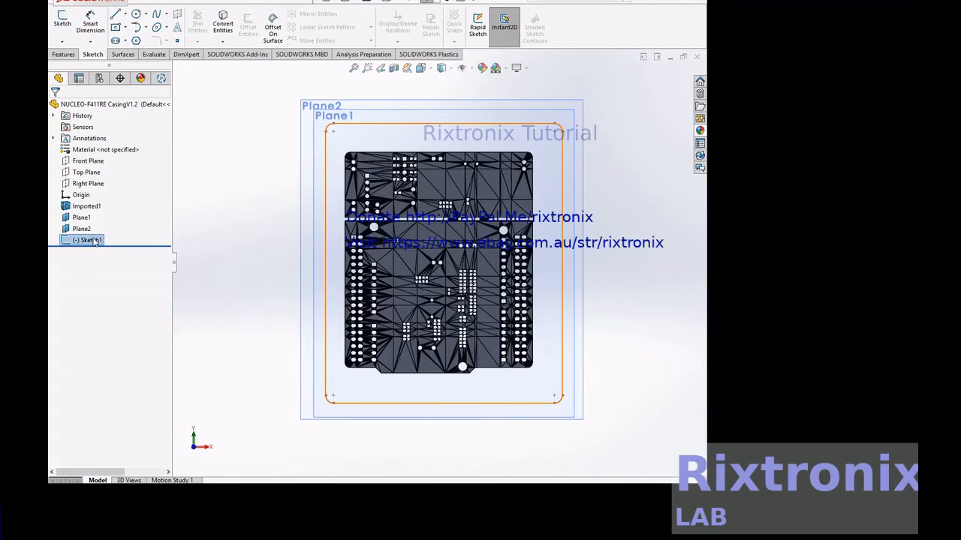
{"action": "left_click", "coordinate": [171, 3]}
{"action": "left_click", "coordinate": [190, 79]}
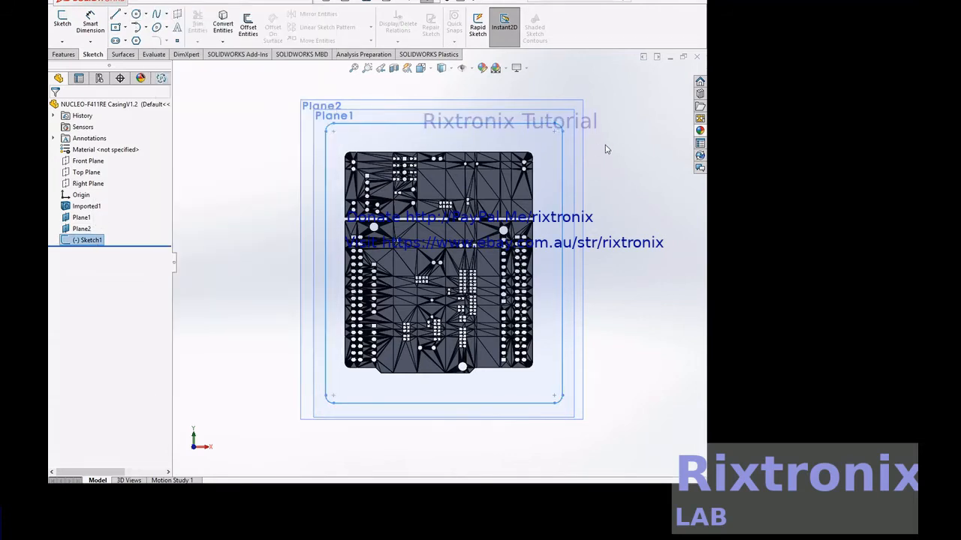
- Paste a copy of the rounded rectangle sketch onto Plane2
{"action": "right_click", "coordinate": [607, 147]}
{"action": "mouse_move", "coordinate": [642, 165]}
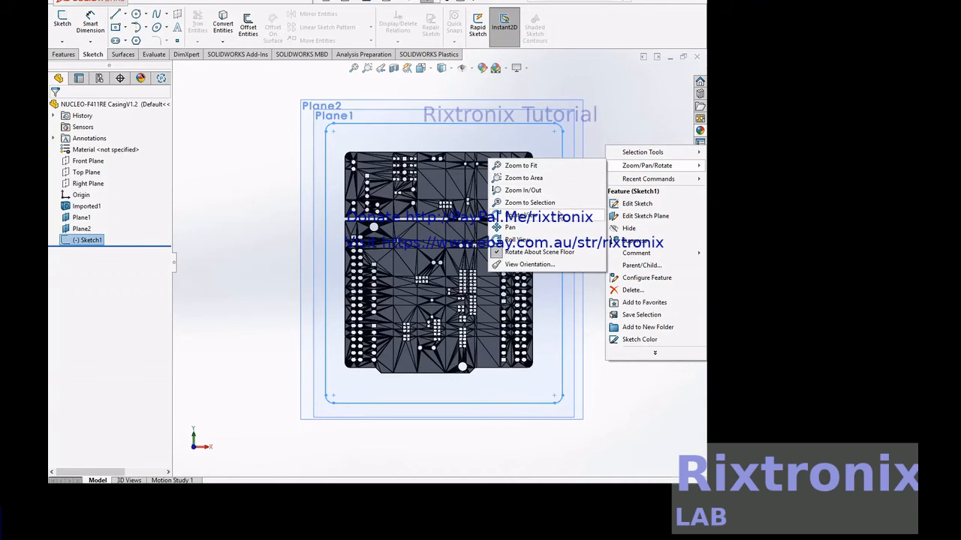
{"action": "left_click", "coordinate": [559, 214]}
{"action": "left_click_drag", "start_coordinate": [639, 215], "coordinate": [590, 217]}
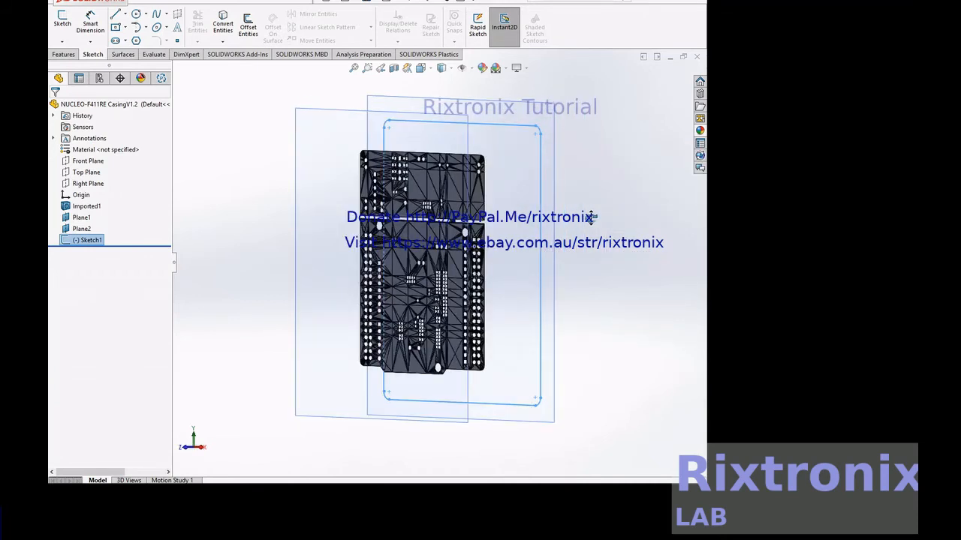
{"action": "mouse_move", "coordinate": [577, 184]}
{"action": "left_mouse_down"}
{"action": "mouse_move", "coordinate": [542, 188]}
{"action": "mouse_move", "coordinate": [570, 177]}
{"action": "left_mouse_up"}
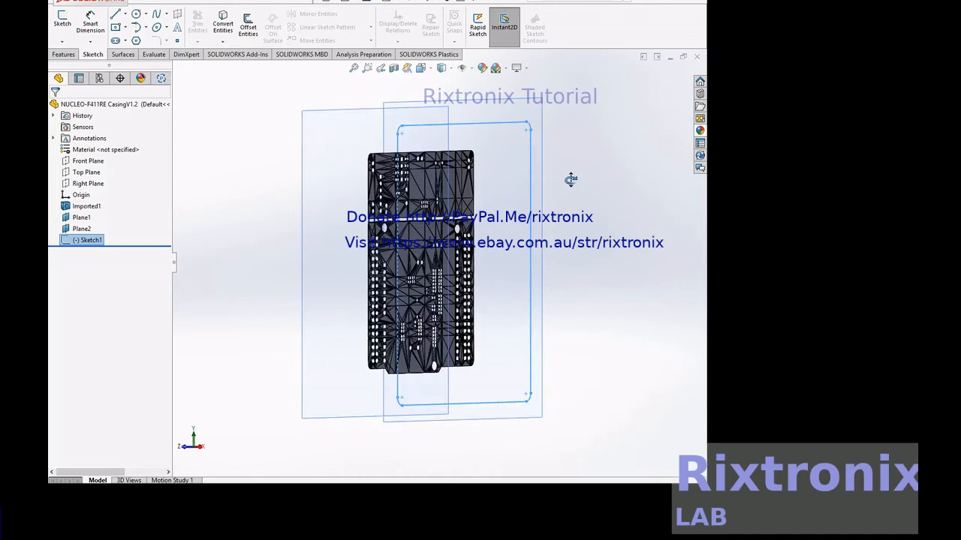
{"action": "left_click", "coordinate": [76, 231]}
{"action": "left_click", "coordinate": [169, 2]}
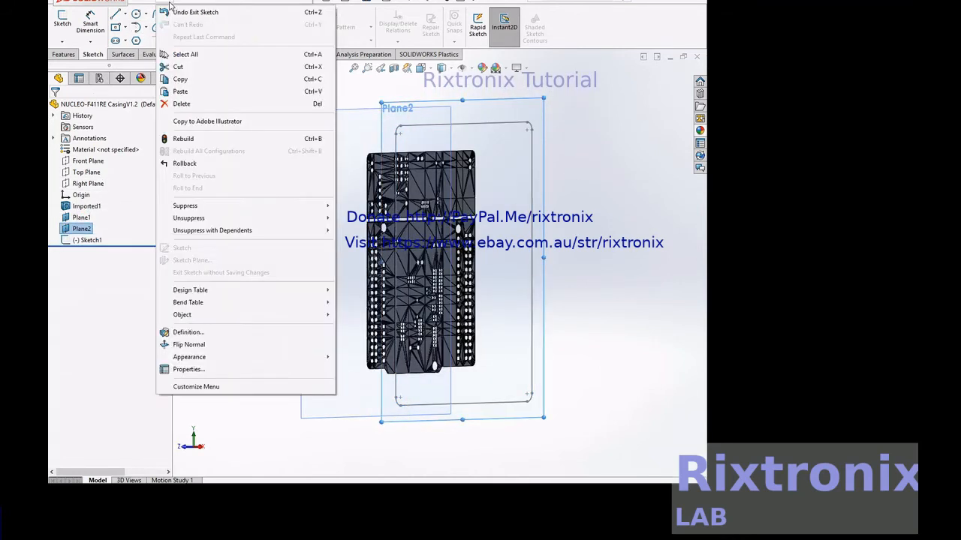
{"action": "left_click", "coordinate": [187, 93]}
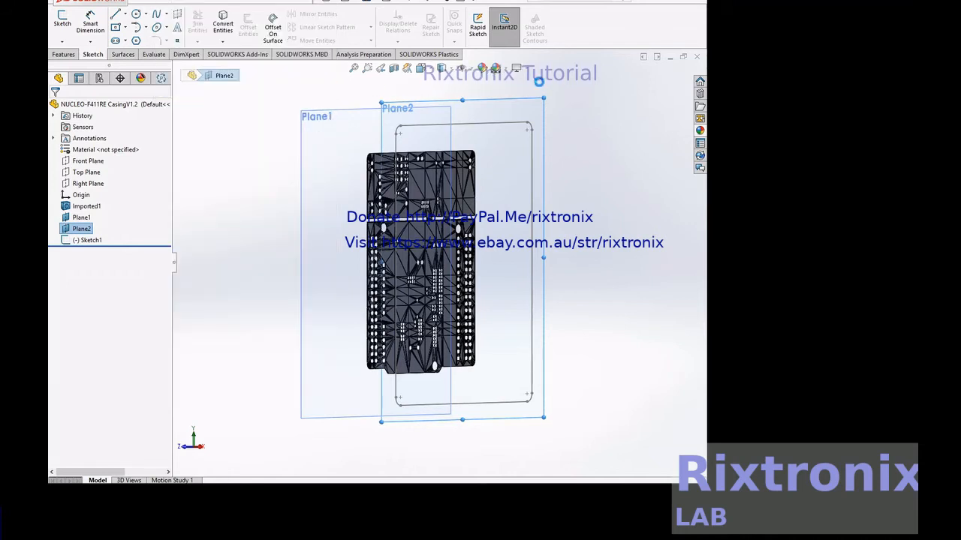
- Paste a copy of the rounded rectangle sketch onto Plane1
{"action": "left_click", "coordinate": [82, 218]}
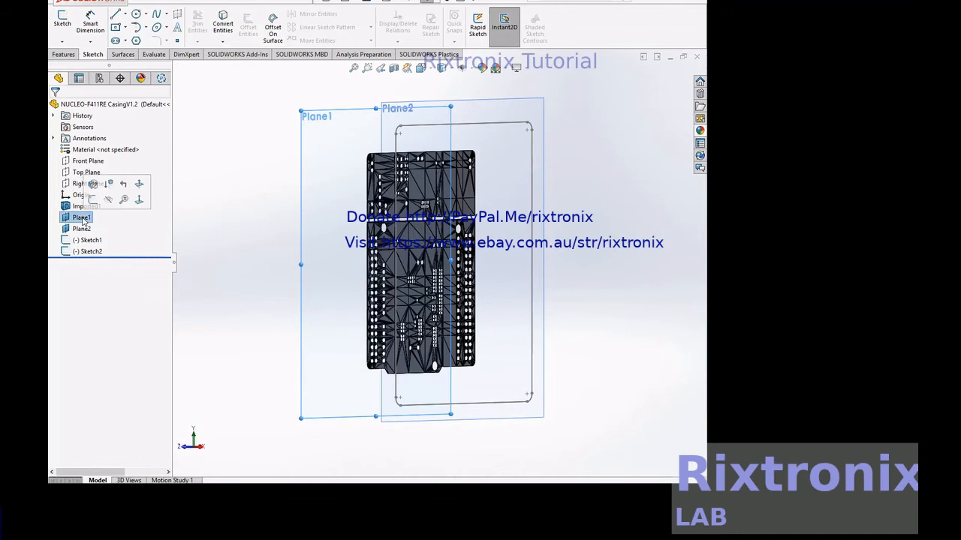
{"action": "left_click", "coordinate": [171, 2]}
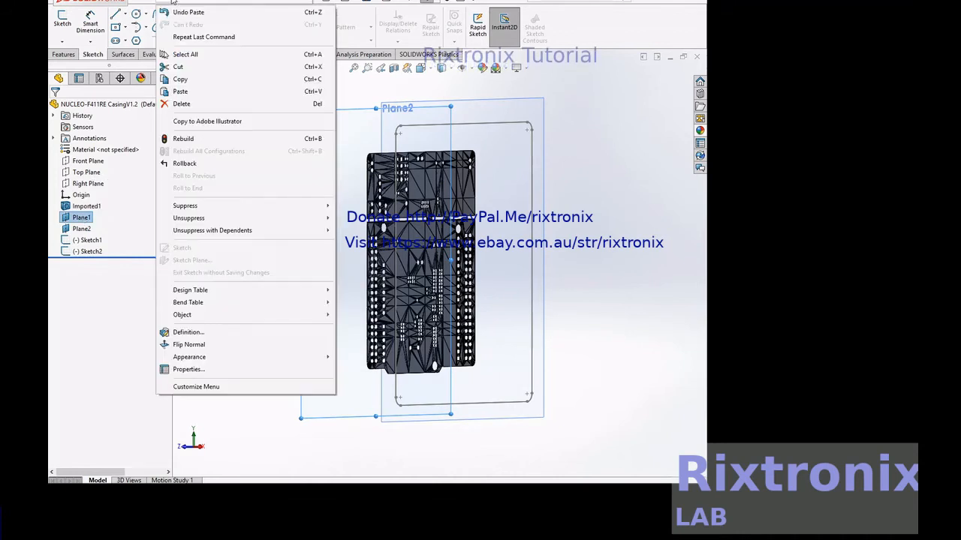
{"action": "left_click", "coordinate": [180, 90]}
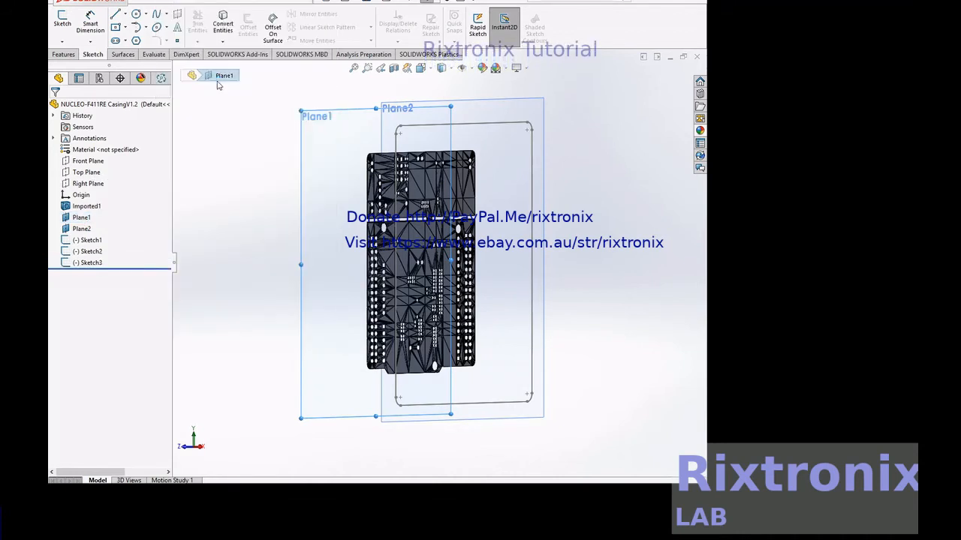
- Paste another copy of the rounded rectangle sketch without selecting a plane
{"action": "left_click", "coordinate": [172, 3]}
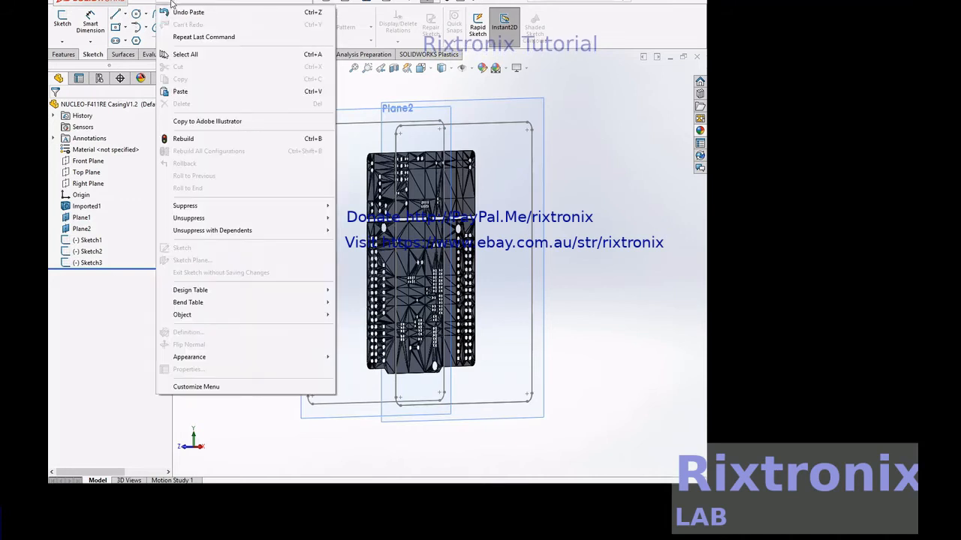
{"action": "left_click", "coordinate": [180, 91]}
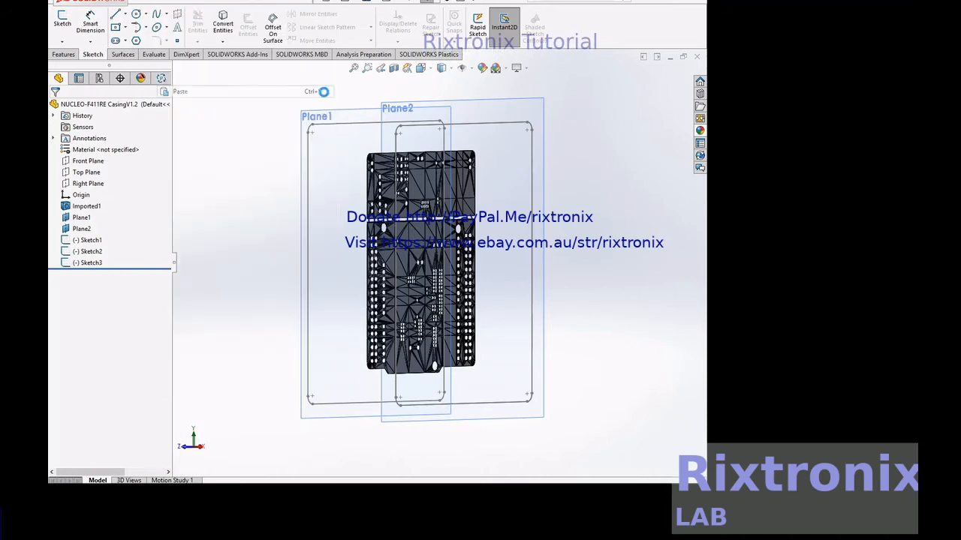
{"action": "right_click", "coordinate": [590, 112]}
{"action": "left_click", "coordinate": [614, 162]}
{"action": "left_click_drag", "start_coordinate": [615, 161], "coordinate": [635, 153]}
- Paste a second copy of the rounded rectangle sketch onto Plane1 and clear the selection
{"action": "left_click", "coordinate": [83, 230]}
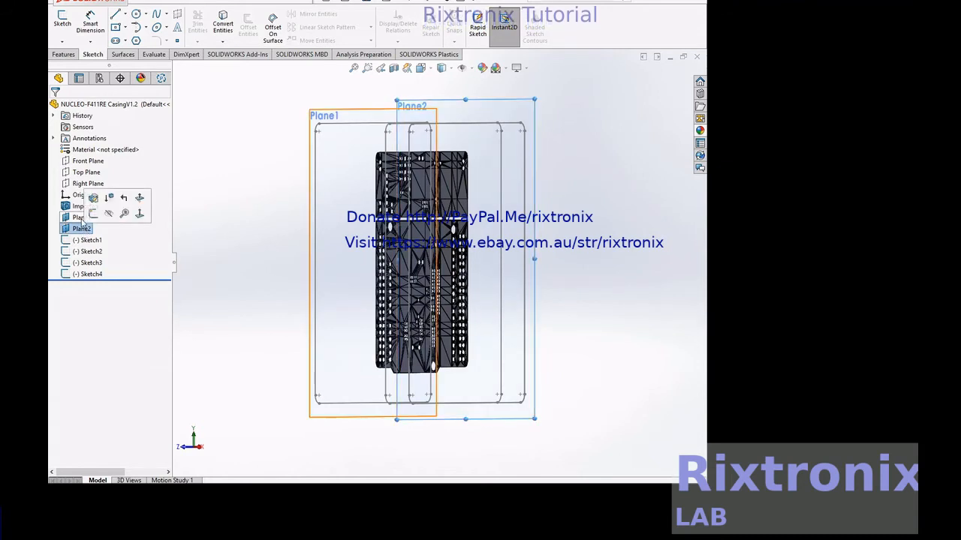
{"action": "left_click", "coordinate": [81, 217]}
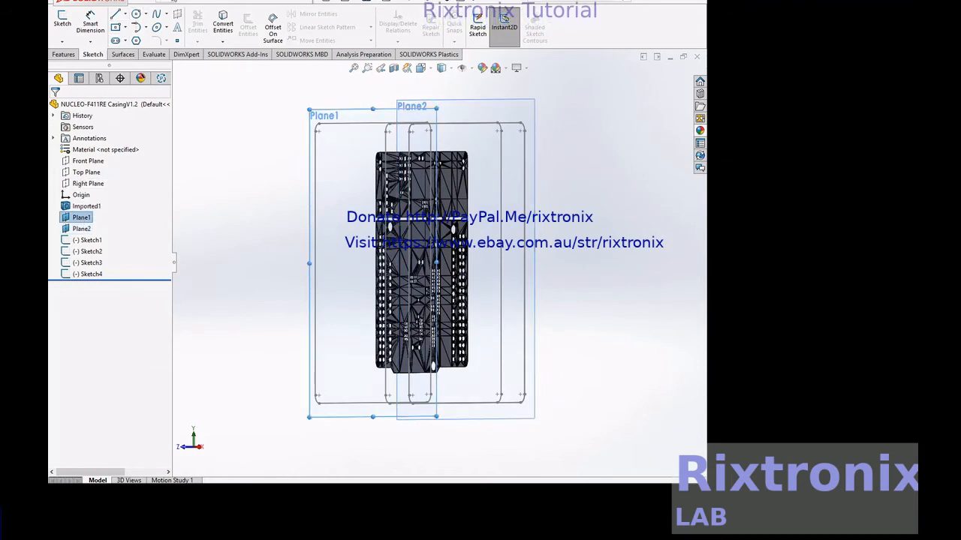
{"action": "left_click", "coordinate": [164, 1]}
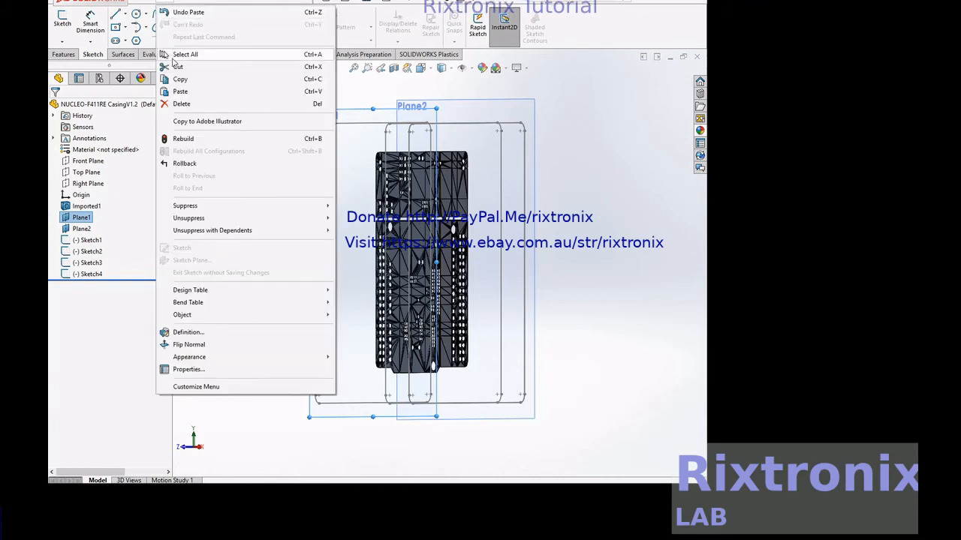
{"action": "left_click", "coordinate": [180, 91]}
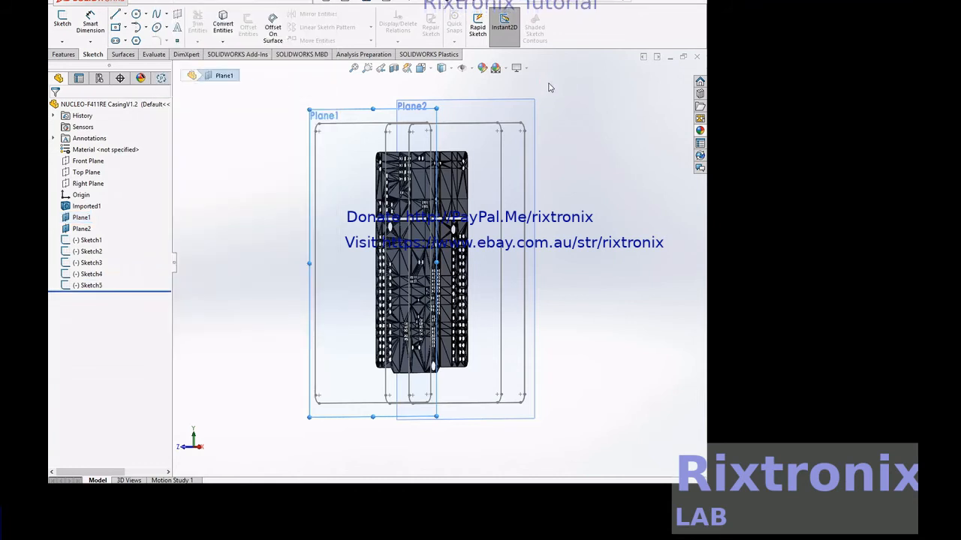
{"action": "left_click", "coordinate": [549, 88]}
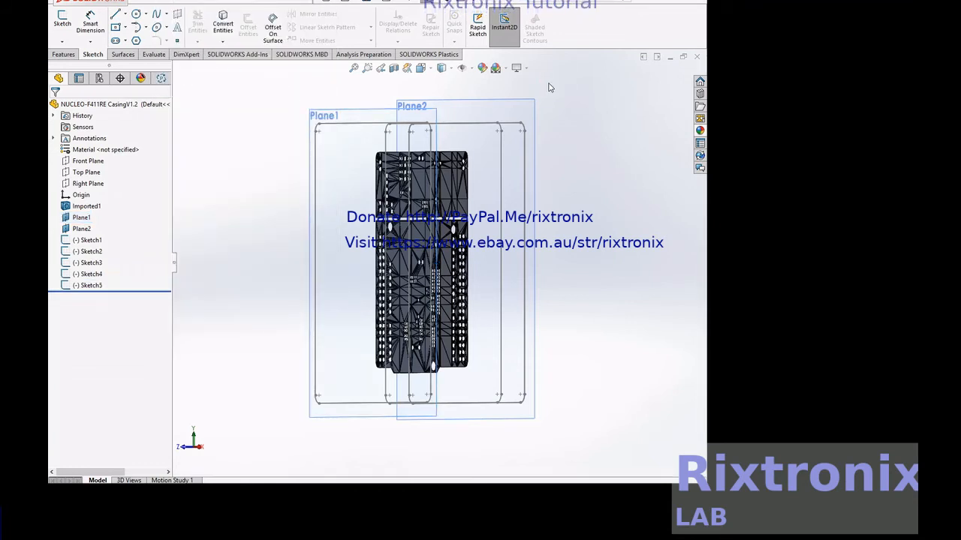
- Examine which plane each of the sketches from Sketch5 back to Sketch1 lies on and how they sit around the board
{"action": "left_click", "coordinate": [94, 285]}
{"action": "left_click", "coordinate": [86, 275]}
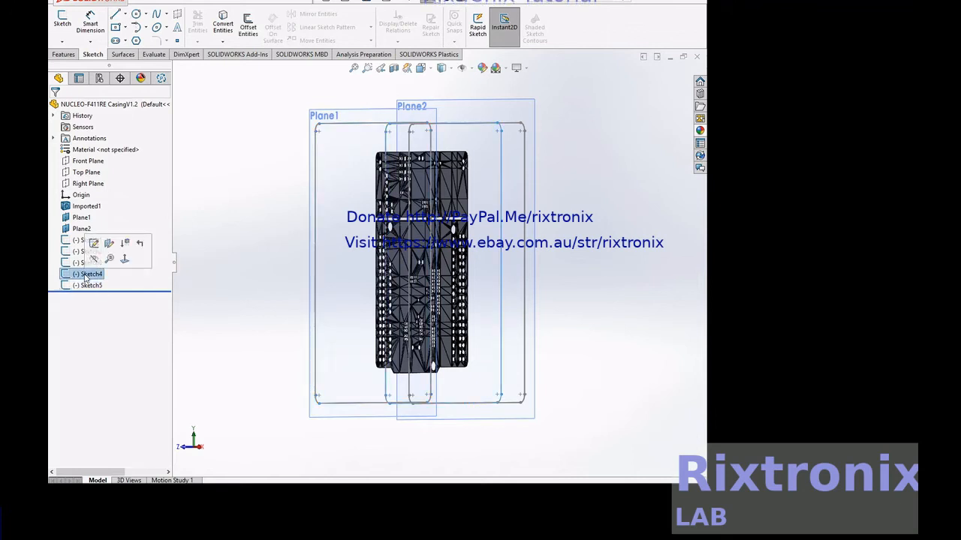
{"action": "left_click", "coordinate": [83, 262]}
{"action": "left_click", "coordinate": [80, 252]}
{"action": "left_click", "coordinate": [84, 240]}
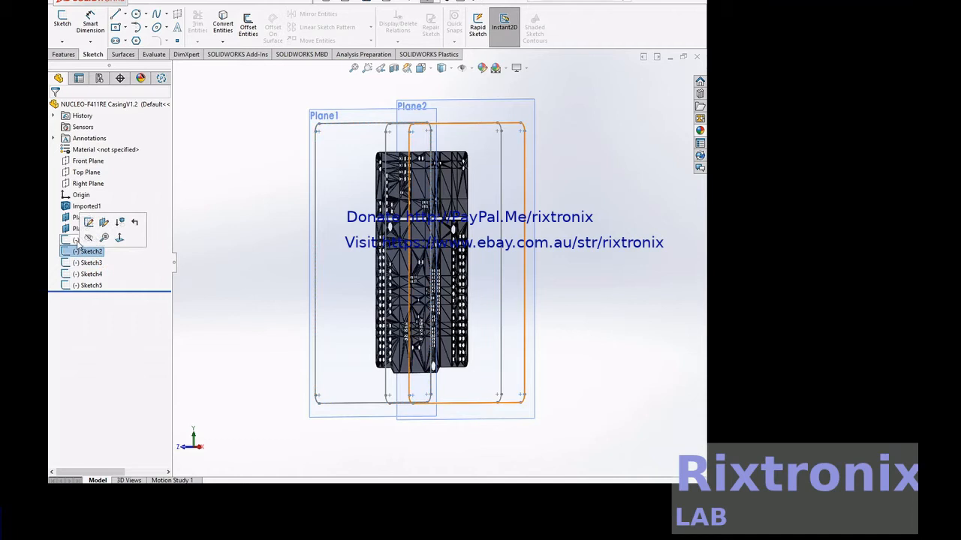
{"action": "left_click", "coordinate": [591, 138]}
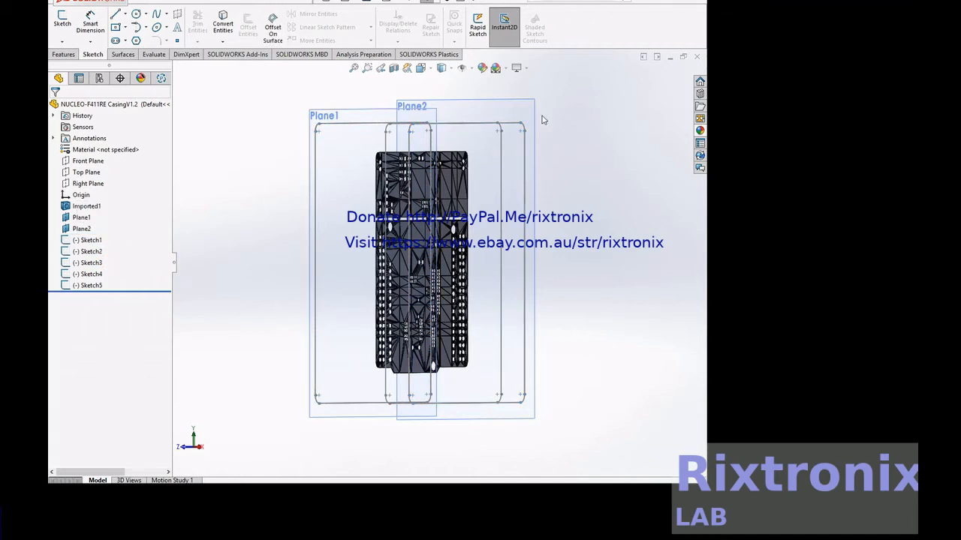
{"action": "right_click", "coordinate": [592, 114]}
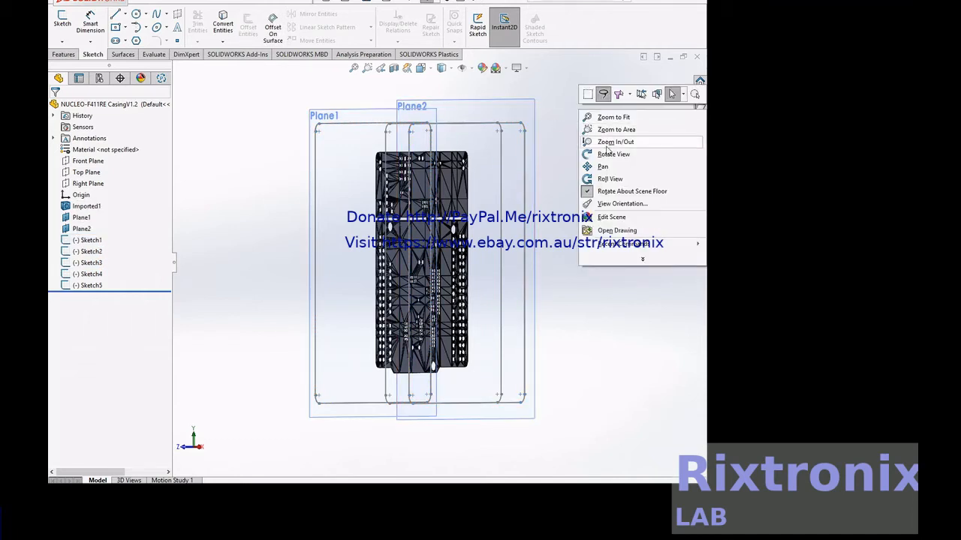
{"action": "left_click", "coordinate": [609, 155]}
{"action": "left_click_drag", "start_coordinate": [572, 150], "coordinate": [643, 225]}
{"action": "middle_click_drag", "start_coordinate": [635, 248], "coordinate": [639, 161]}
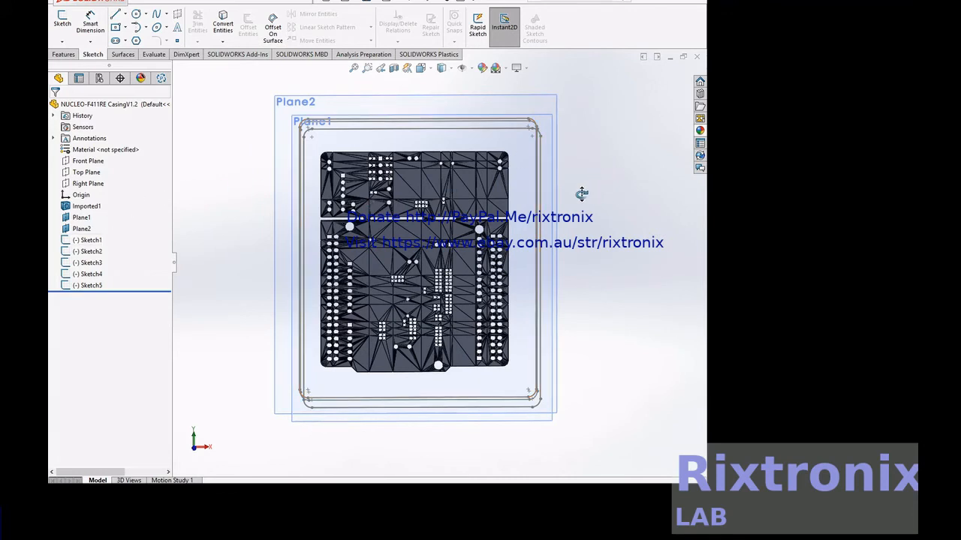
{"action": "middle_click_drag", "start_coordinate": [580, 193], "coordinate": [568, 198]}
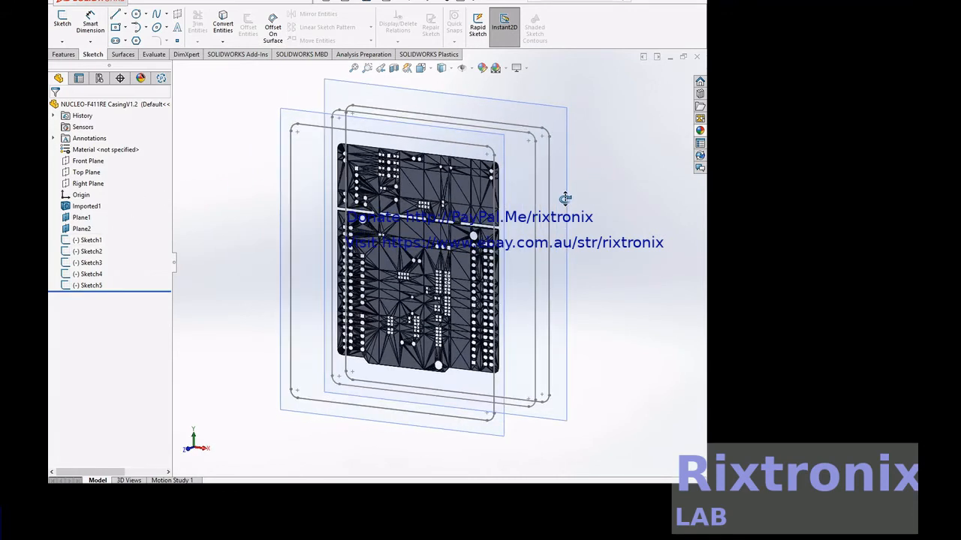
- On Plane2, sketch a circle of about 3.04 mm radius centred on the fillet centre of the rounded rectangle's upper-left corner
{"action": "left_click", "coordinate": [90, 241]}
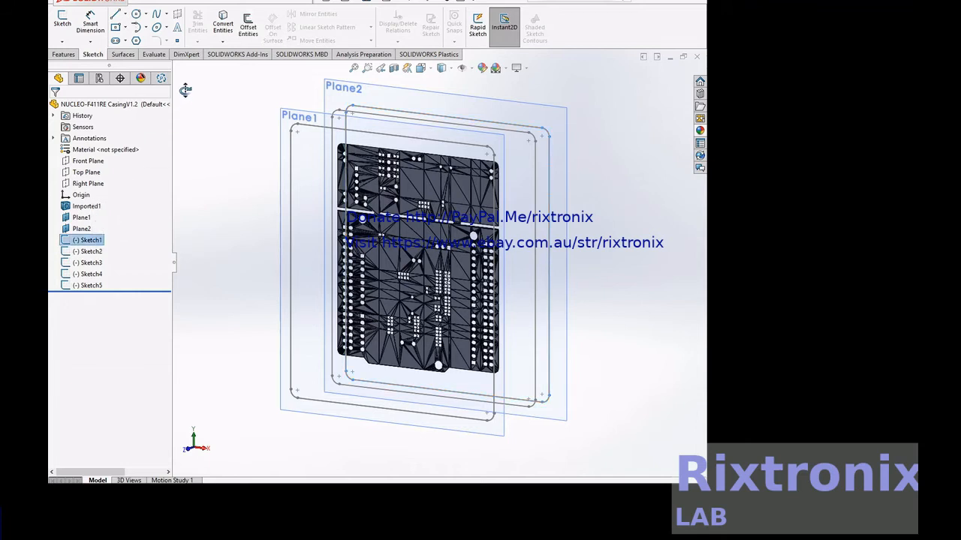
{"action": "right_click", "coordinate": [85, 241]}
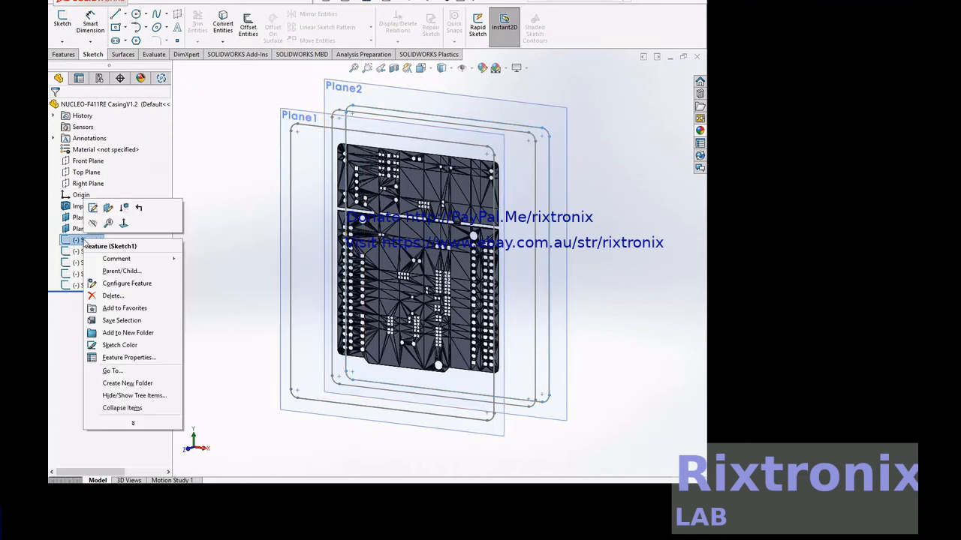
{"action": "left_click", "coordinate": [123, 225]}
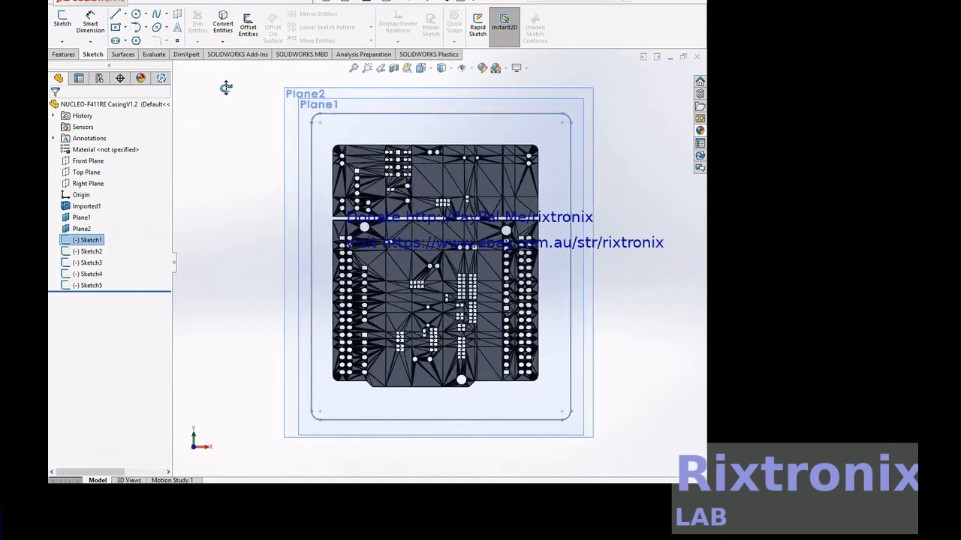
{"action": "left_click", "coordinate": [369, 70]}
{"action": "left_click_drag", "start_coordinate": [268, 95], "coordinate": [392, 150]}
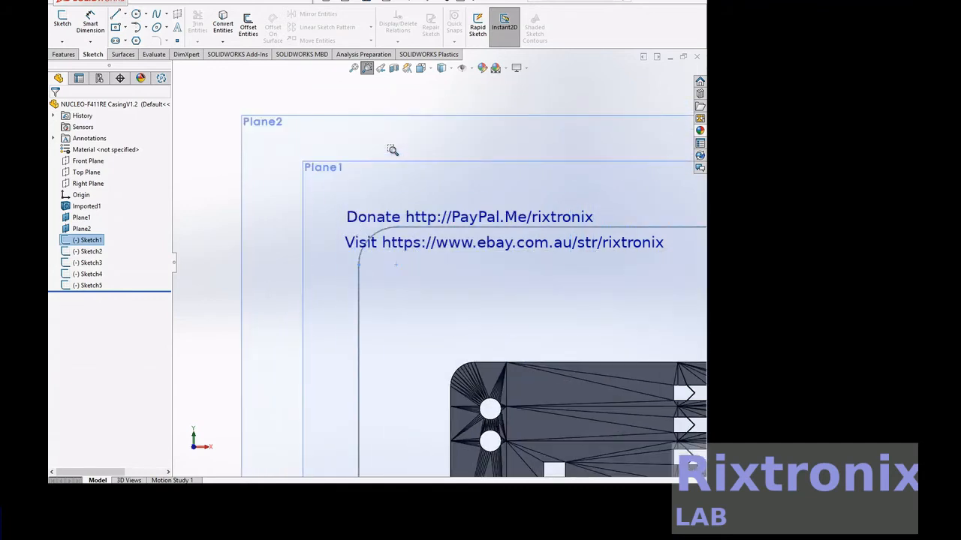
{"action": "left_click", "coordinate": [81, 228]}
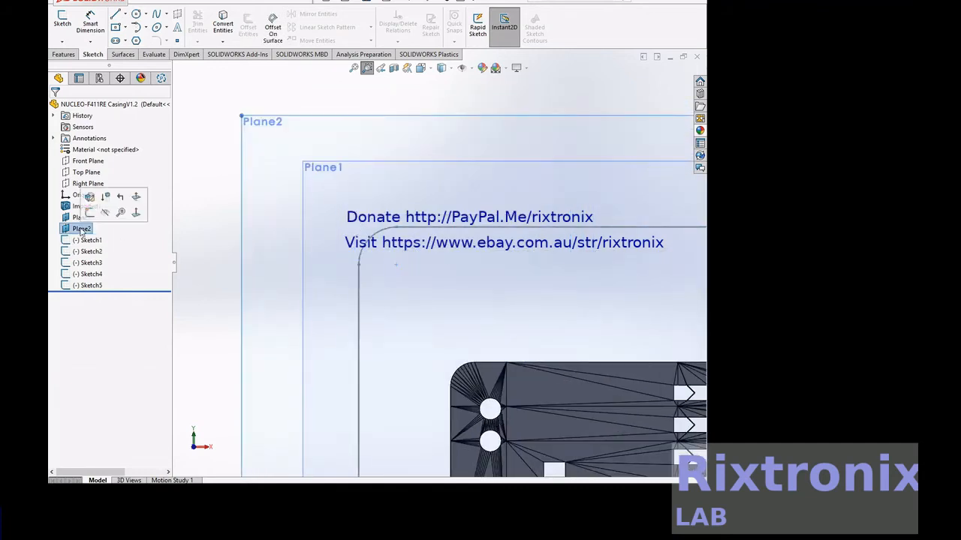
{"action": "left_click", "coordinate": [137, 15]}
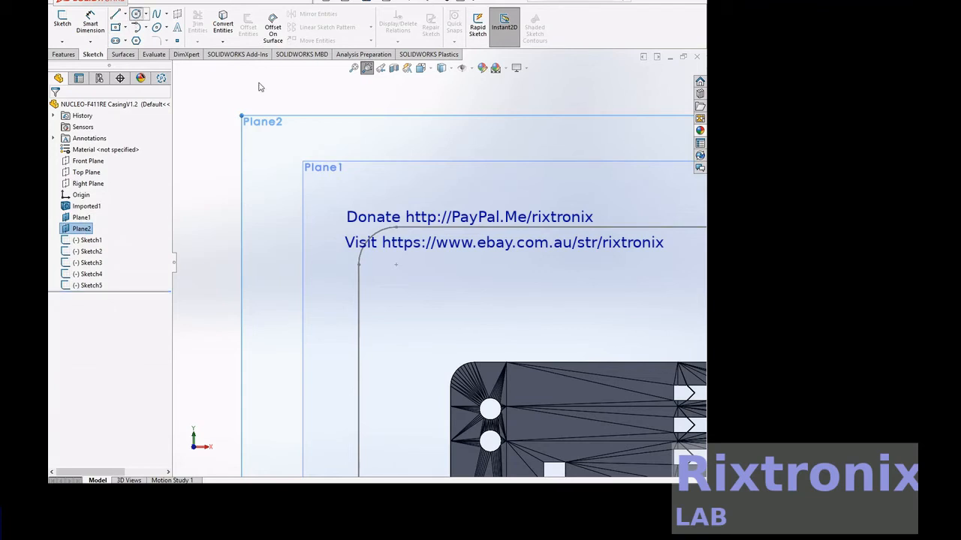
{"action": "left_click", "coordinate": [396, 265]}
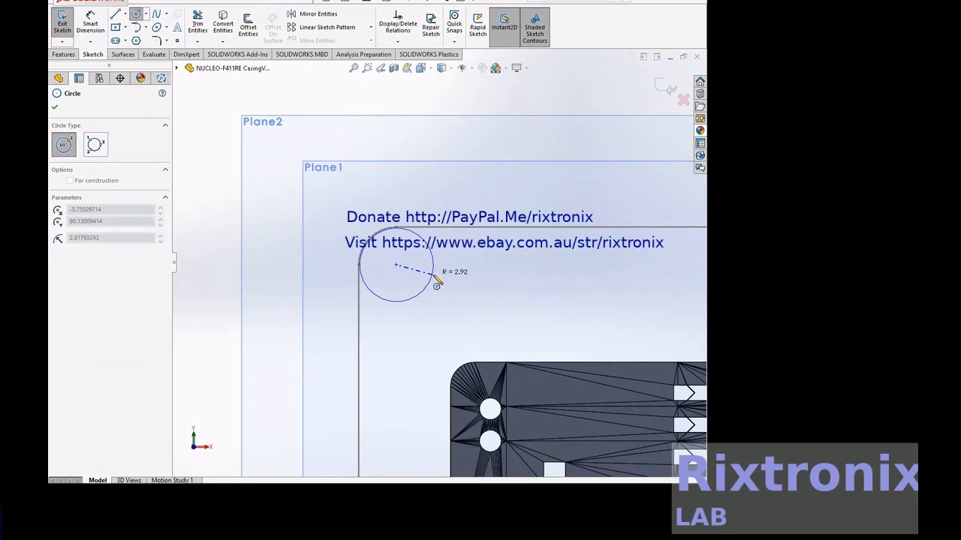
{"action": "left_click", "coordinate": [434, 277]}
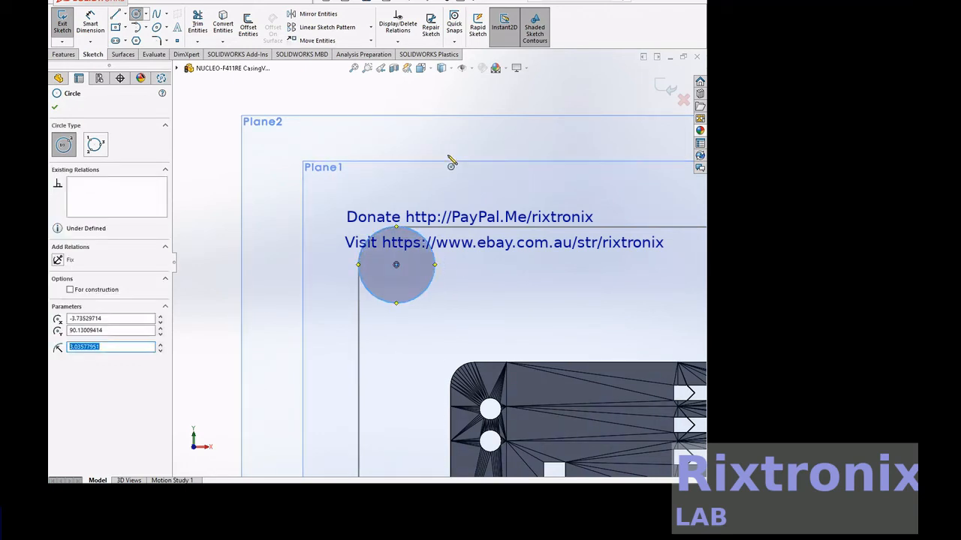
{"action": "left_click", "coordinate": [54, 106]}
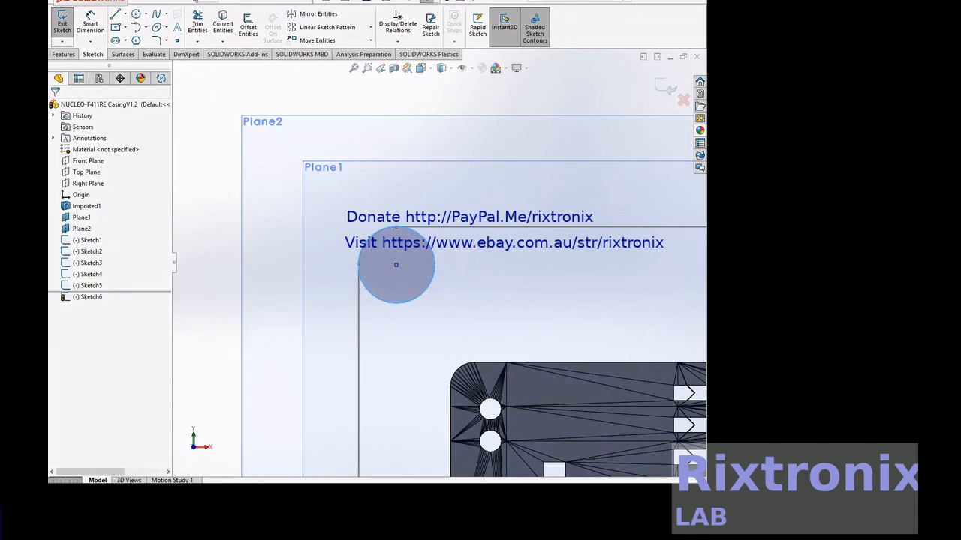
- Try to copy the corner circle to the fillet centre of the rounded rectangle's upper-right corner
{"action": "left_click", "coordinate": [171, 2]}
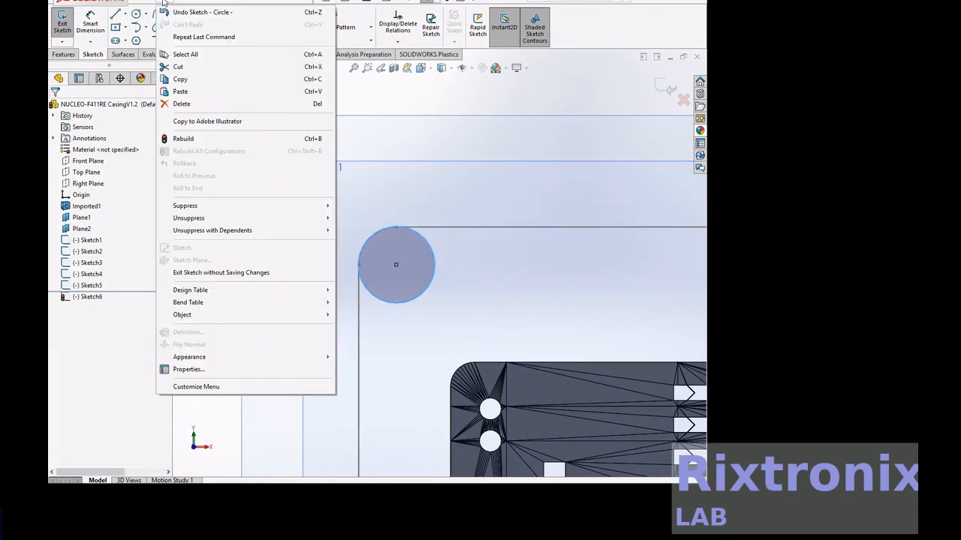
{"action": "left_click", "coordinate": [422, 106]}
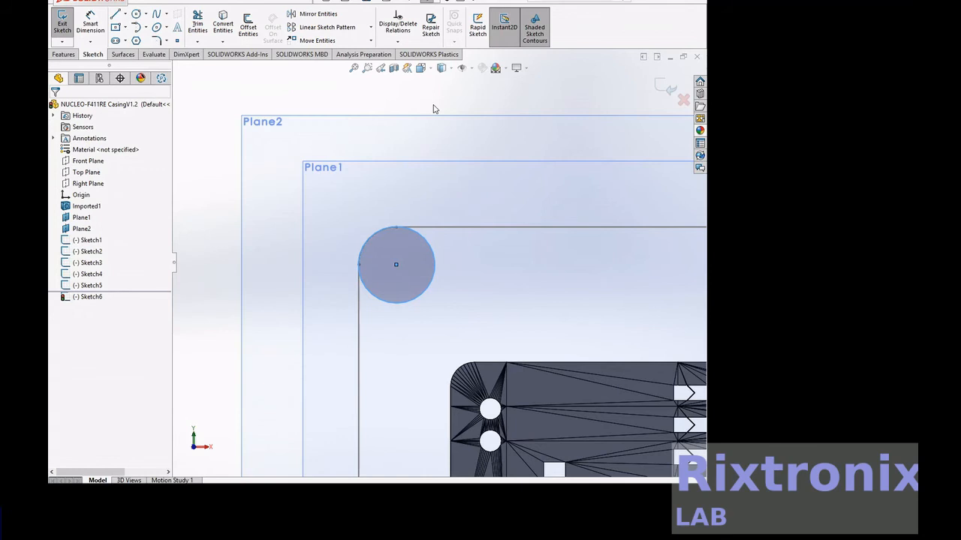
{"action": "left_click", "coordinate": [353, 68]}
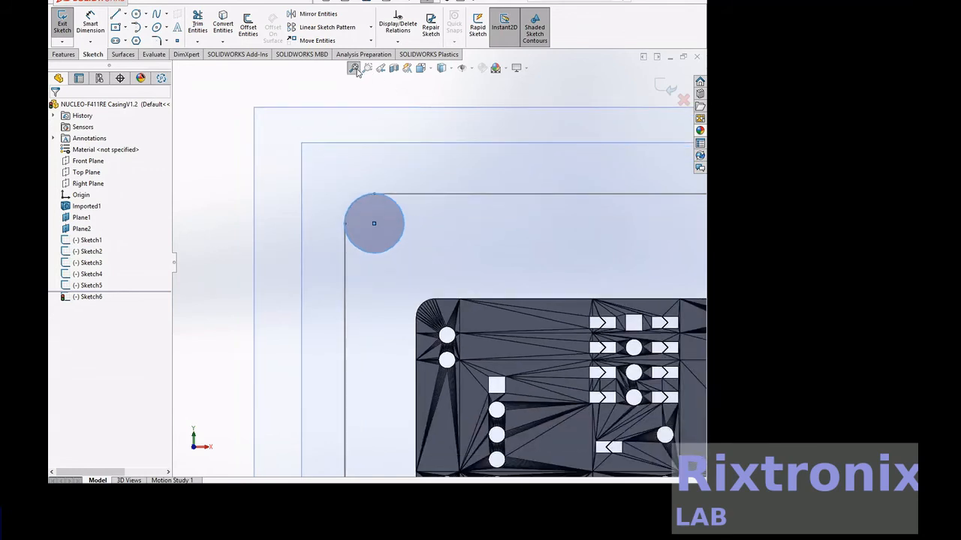
{"action": "left_click", "coordinate": [367, 68]}
{"action": "left_click_drag", "start_coordinate": [529, 88], "coordinate": [608, 161]}
{"action": "key", "text": "Escape"}
{"action": "left_click", "coordinate": [398, 253]}
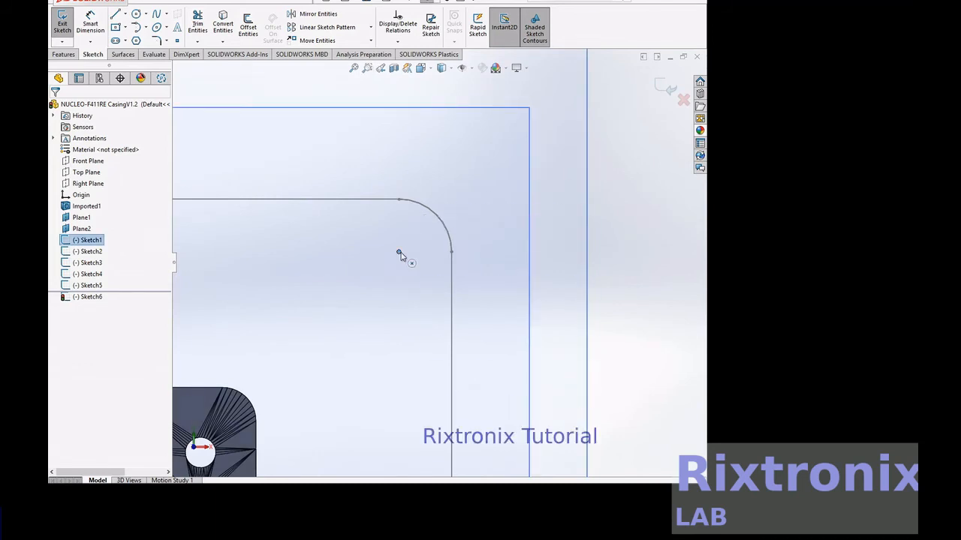
{"action": "key", "text": "ctrl+v"}
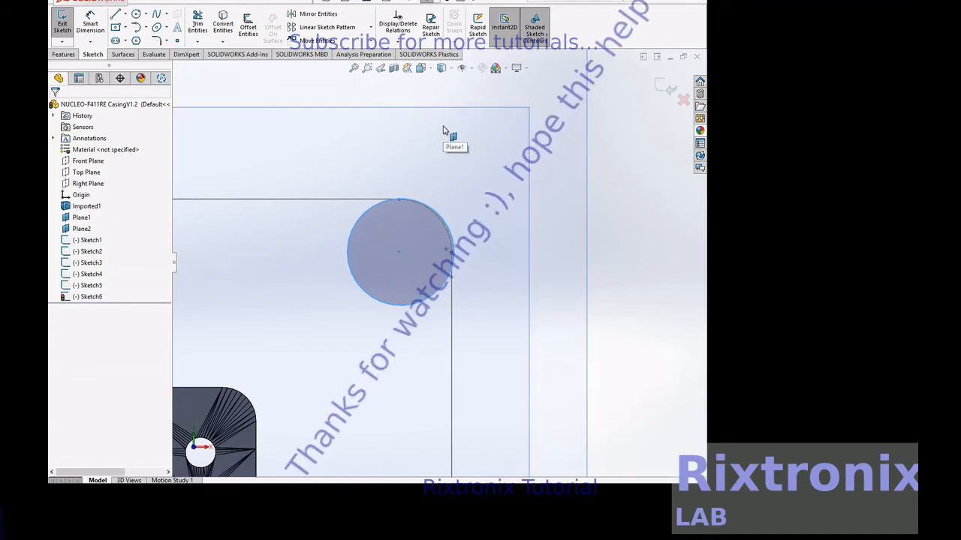
- Delete the pasted circle at the upper-right corner and undo the repeated paste attempt there
{"action": "key", "text": "Delete"}
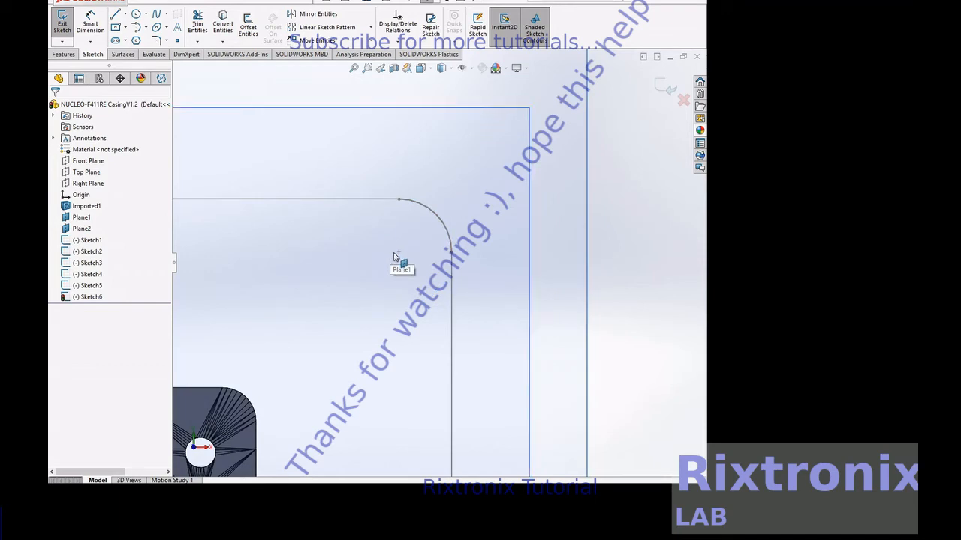
{"action": "left_click", "coordinate": [396, 252]}
{"action": "key", "text": "ctrl+z"}
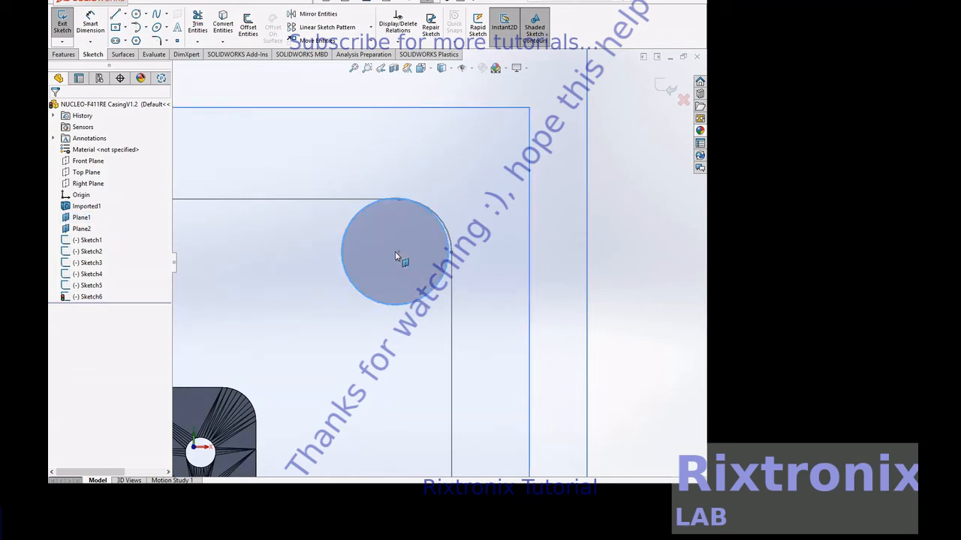
{"action": "key", "text": "ctrl+z"}
{"action": "key", "text": "ctrl+z"}
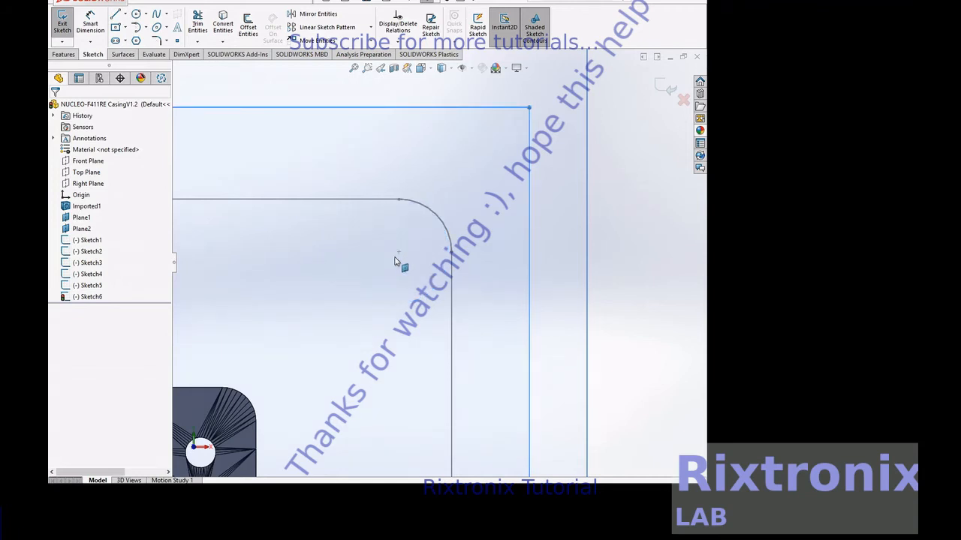